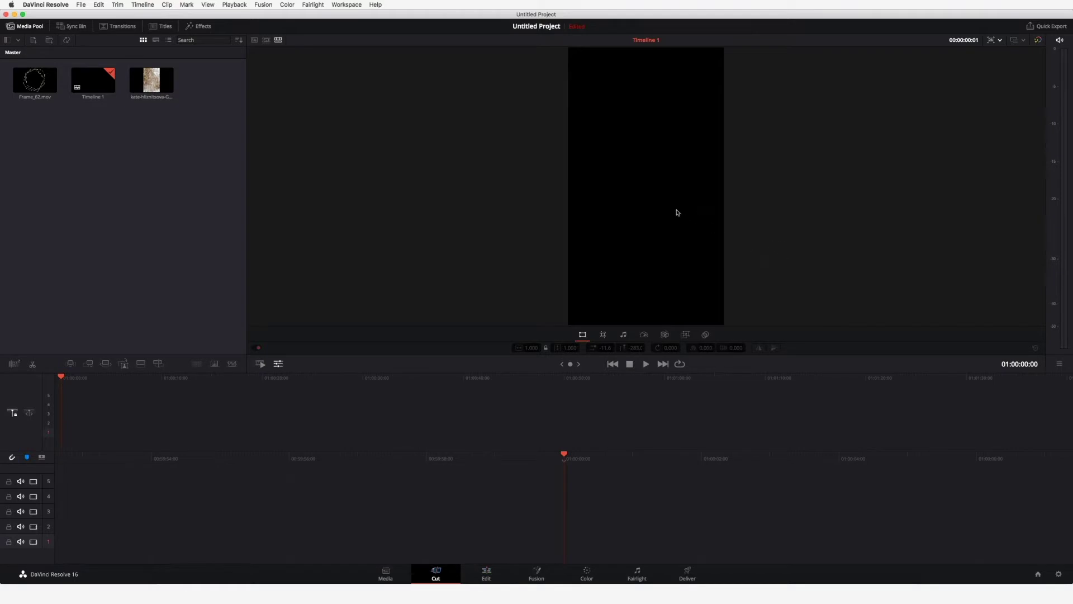
Check that the timeline format is Portrait 1080 x 1920 and place the dried-grass photo at the start of track 1.
{"action": "left_click", "coordinate": [1001, 41]}
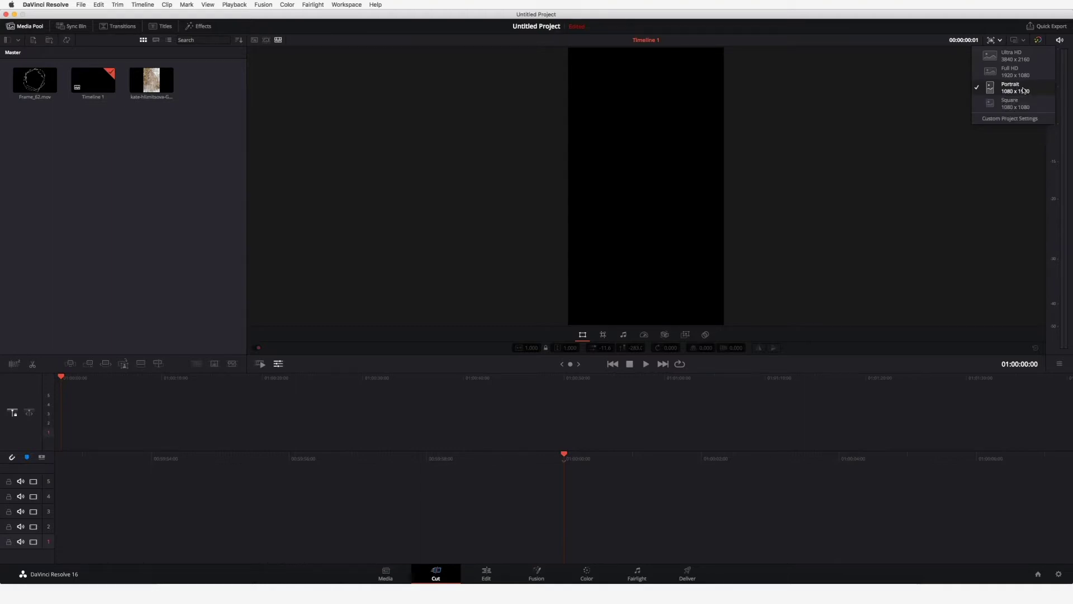
{"action": "left_click", "coordinate": [184, 173]}
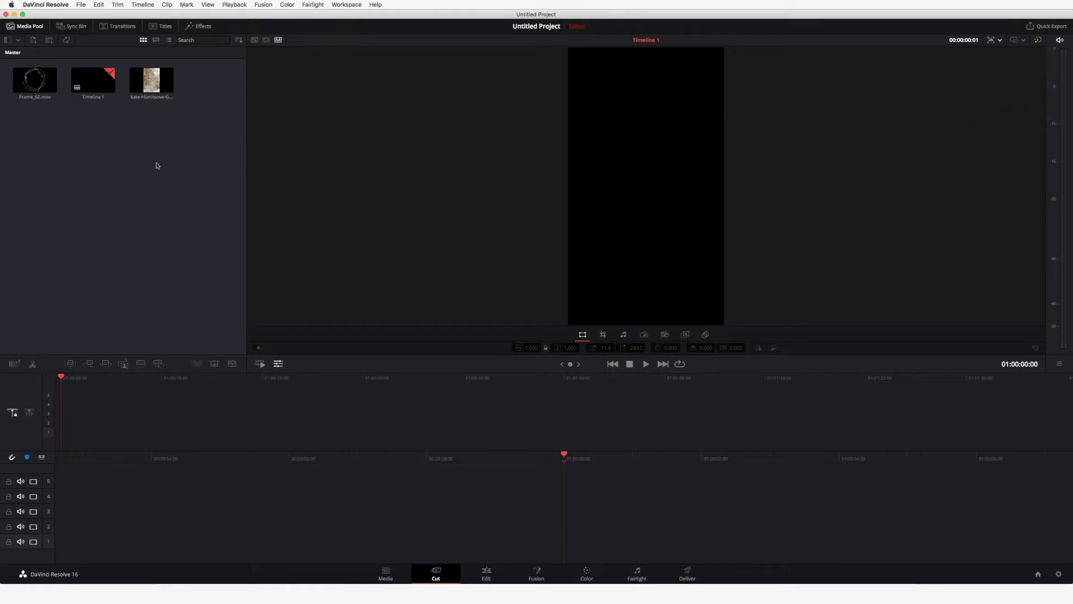
{"action": "left_click", "coordinate": [42, 86]}
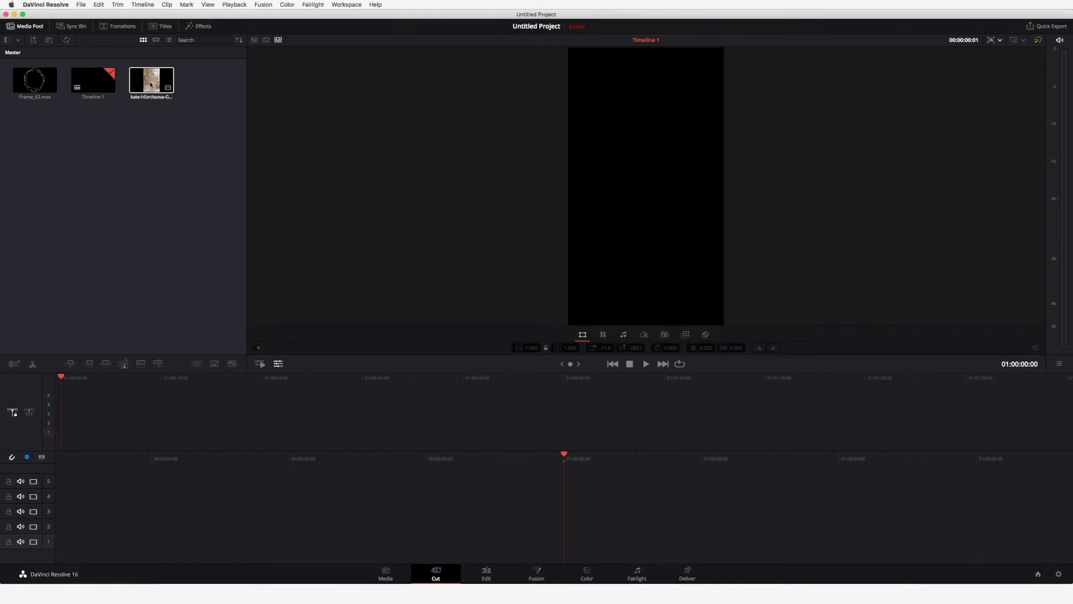
{"action": "left_click_drag", "start_coordinate": [153, 77], "coordinate": [68, 430]}
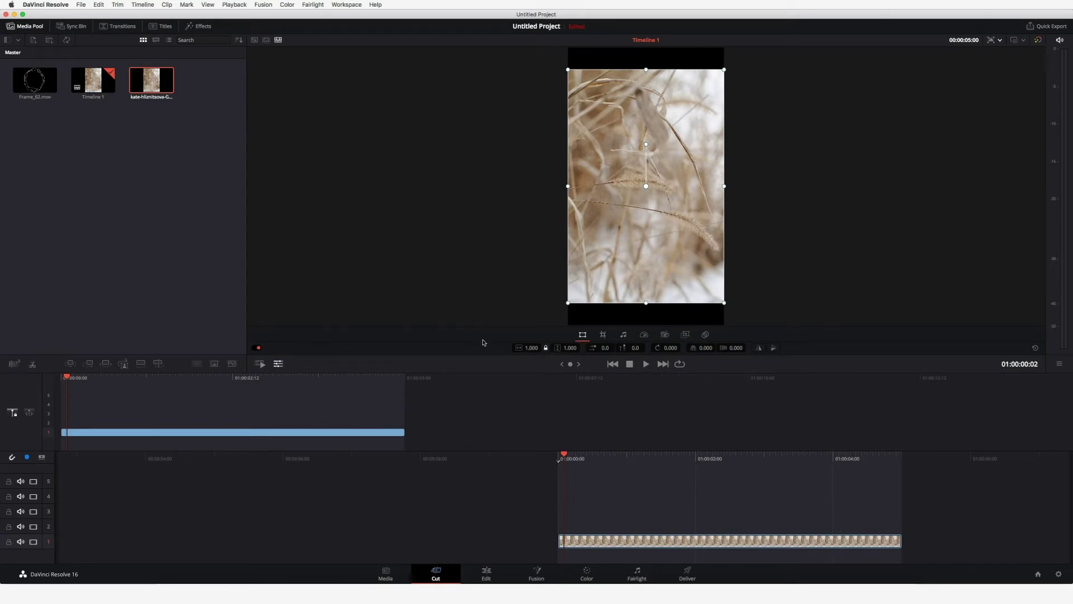
Scale the photo to a zoom of 1.600 so it fills the portrait frame.
{"action": "left_click", "coordinate": [278, 364]}
{"action": "left_click", "coordinate": [278, 364]}
{"action": "left_click_drag", "start_coordinate": [569, 348], "coordinate": [612, 348]}
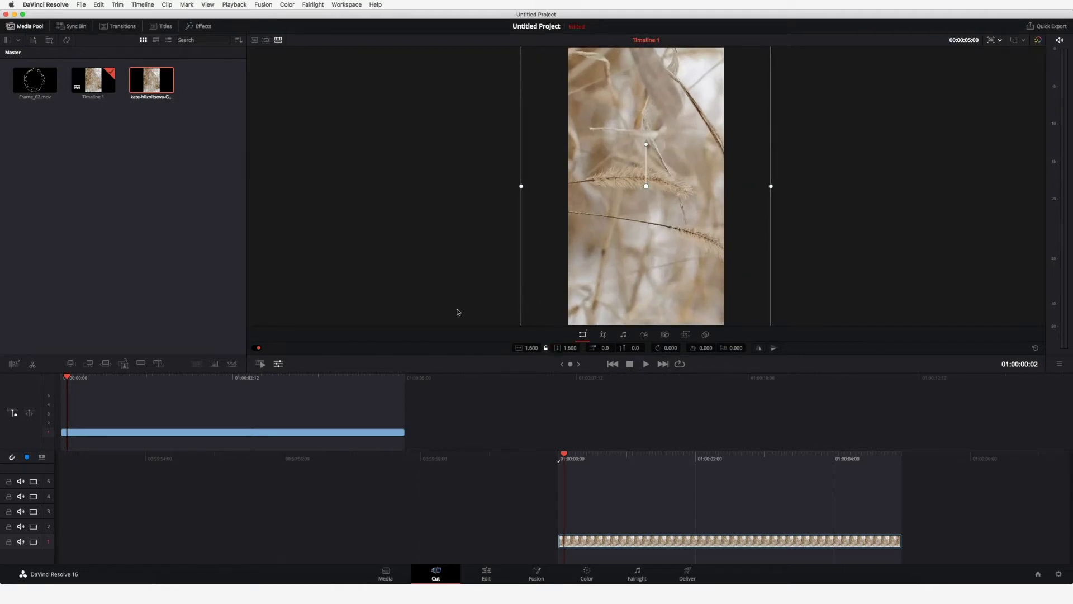
Place Frame_62.mov on track 2 above the photo at the timeline start and play back the frame animation.
{"action": "left_click", "coordinate": [34, 83]}
{"action": "left_click_drag", "start_coordinate": [35, 86], "coordinate": [60, 423]}
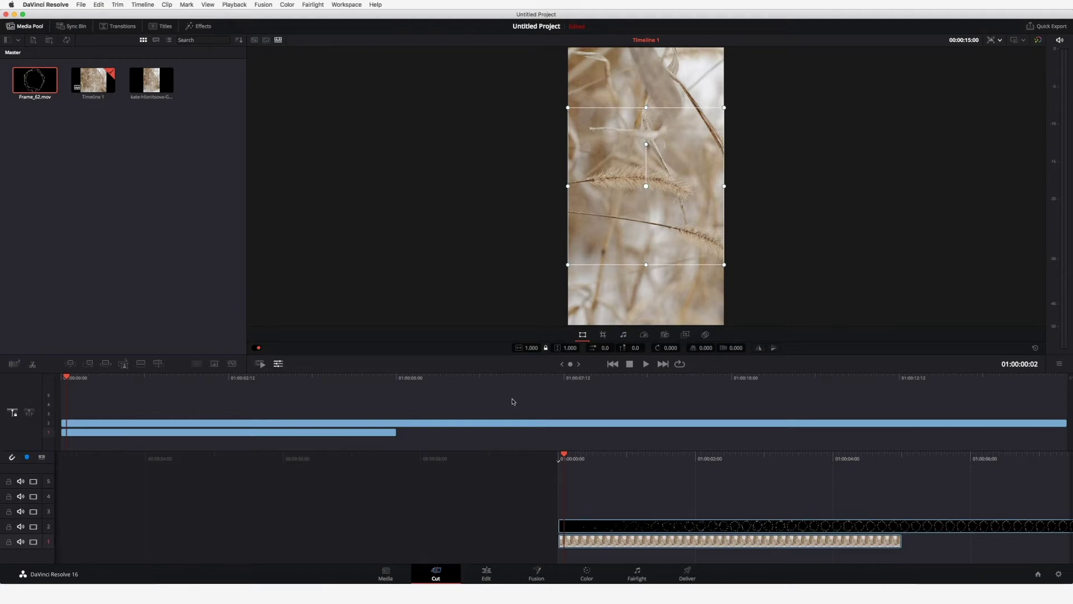
{"action": "key", "text": "space"}
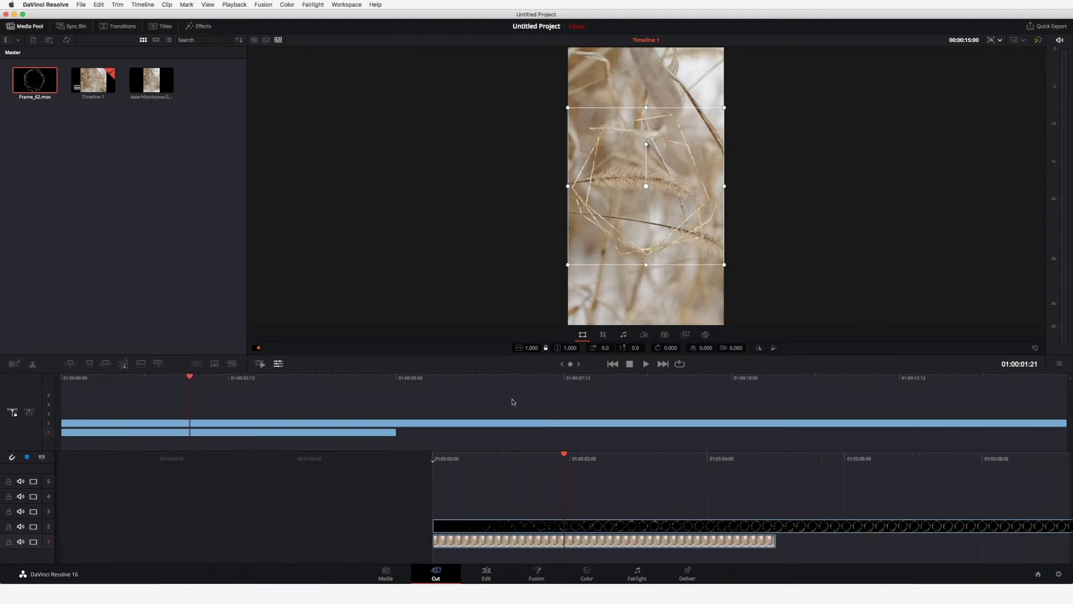
{"action": "left_click", "coordinate": [502, 400]}
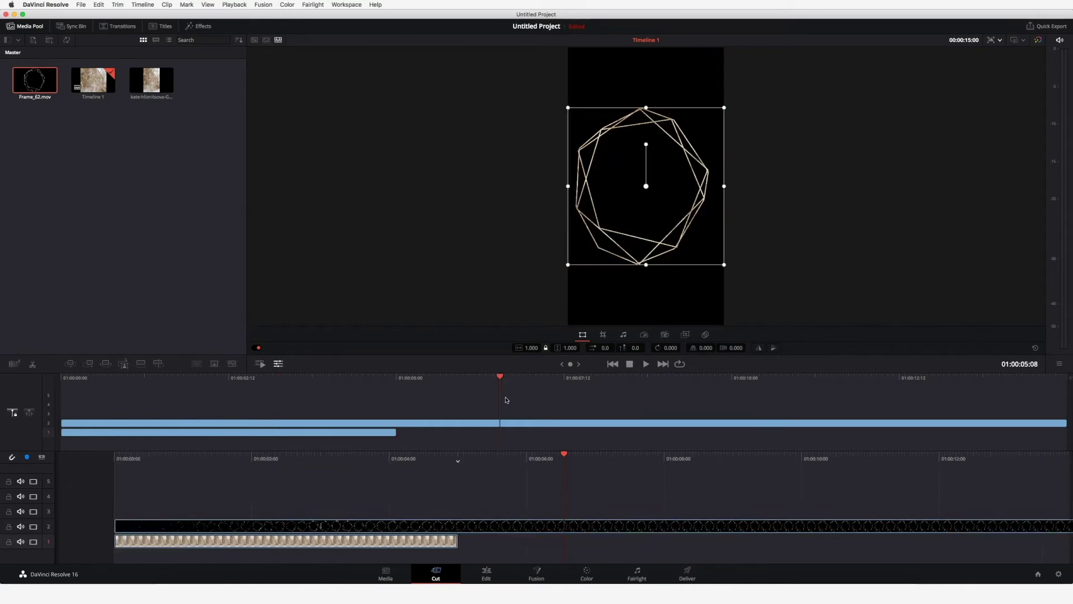
{"action": "key", "text": "space"}
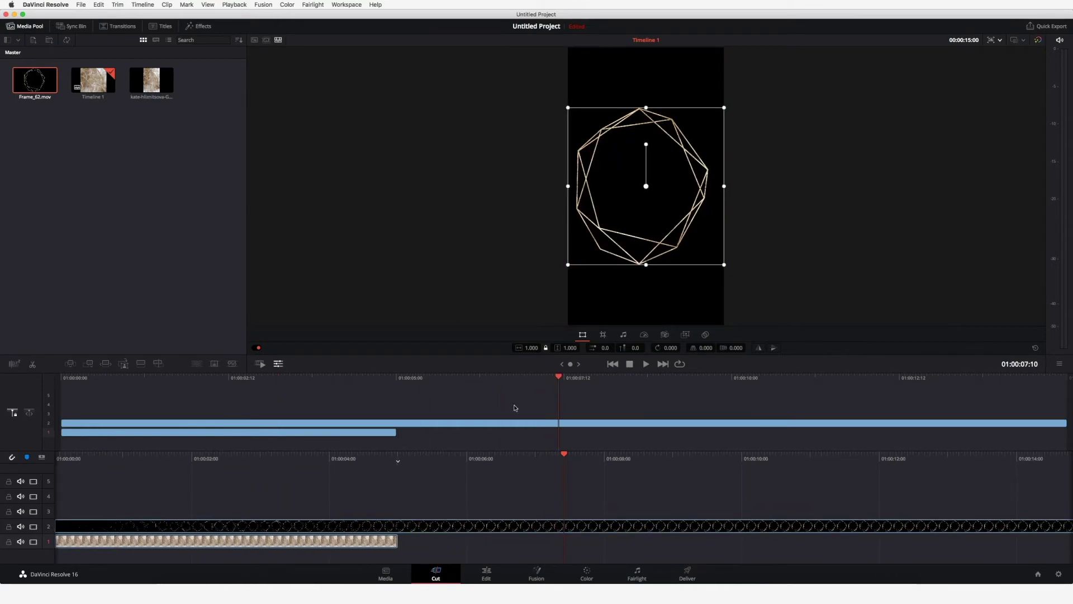
{"action": "key", "text": "space"}
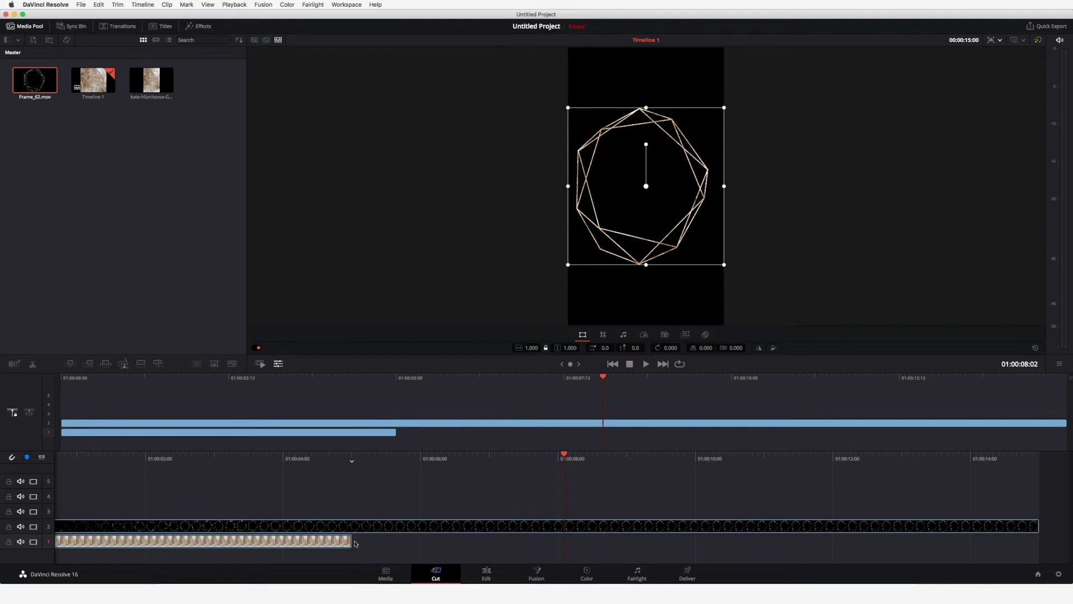
Extend the photo clip on track 1 to the end of the Frame_62.mov clip, at 15 seconds.
{"action": "left_click_drag", "start_coordinate": [350, 541], "coordinate": [757, 541]}
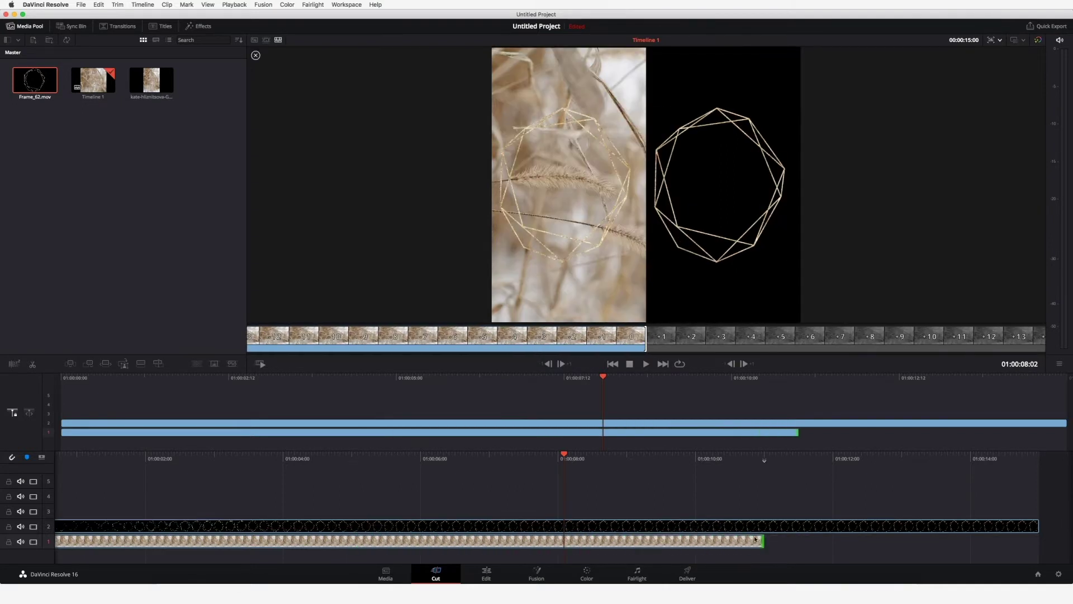
{"action": "left_click_drag", "start_coordinate": [761, 540], "coordinate": [1039, 539]}
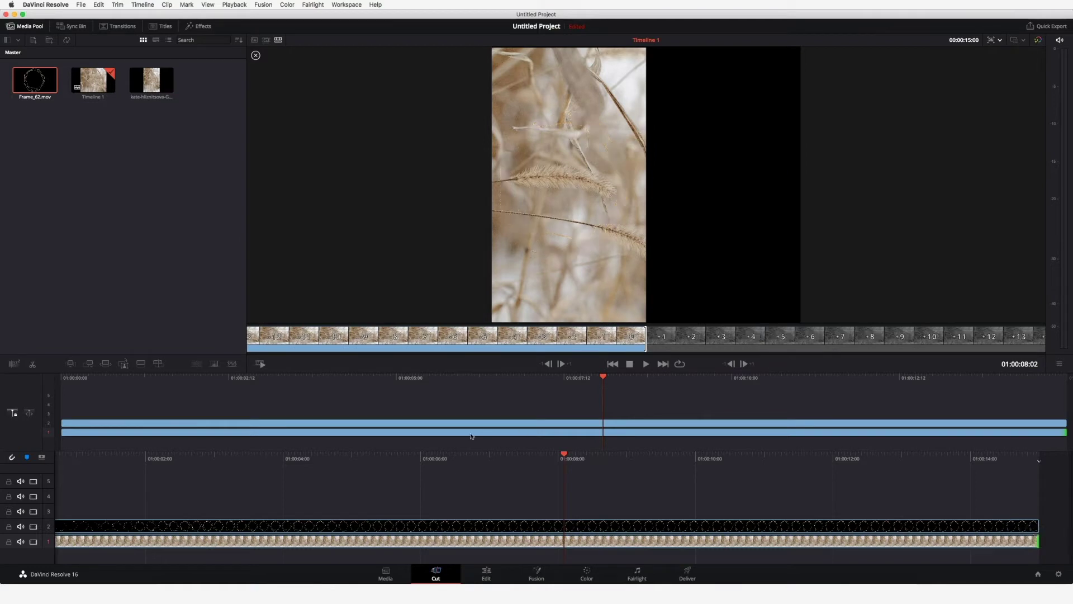
{"action": "scroll", "coordinate": [458, 399], "scroll_direction": "left", "scroll_amount": 10}
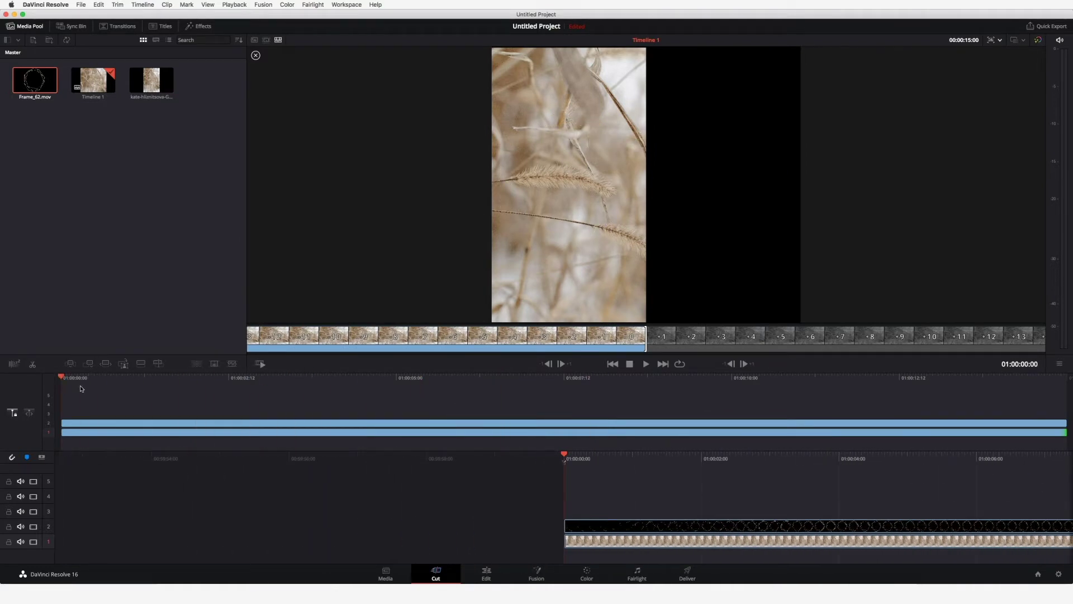
At 01:00:07:04, move the geometric frame to about X 49.3, Y 5.1 and rotate it about 11.17 degrees.
{"action": "left_click_drag", "start_coordinate": [65, 377], "coordinate": [542, 379]}
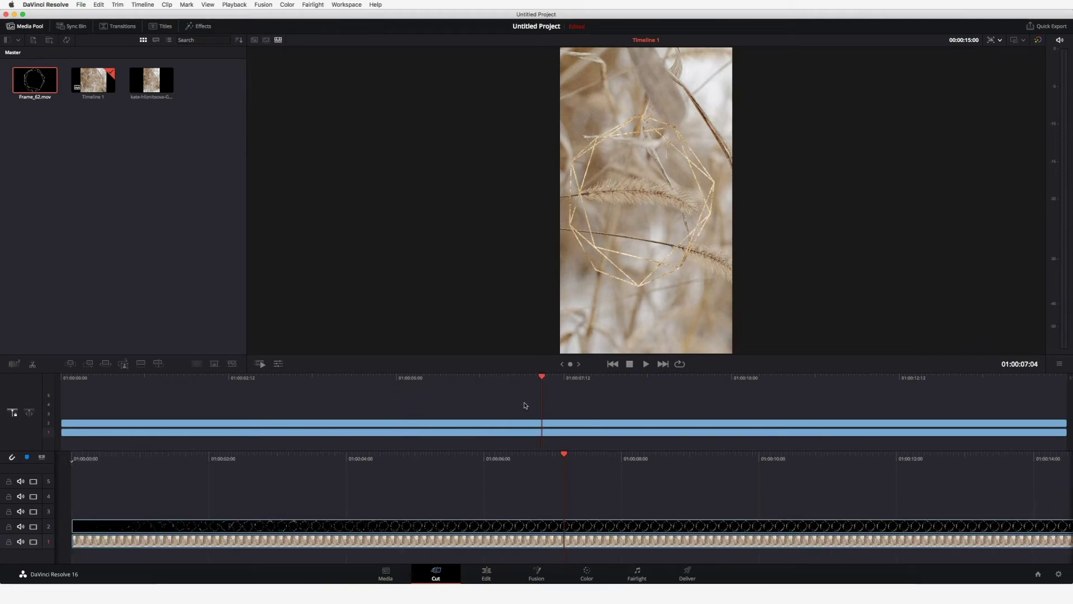
{"action": "left_click", "coordinate": [397, 529]}
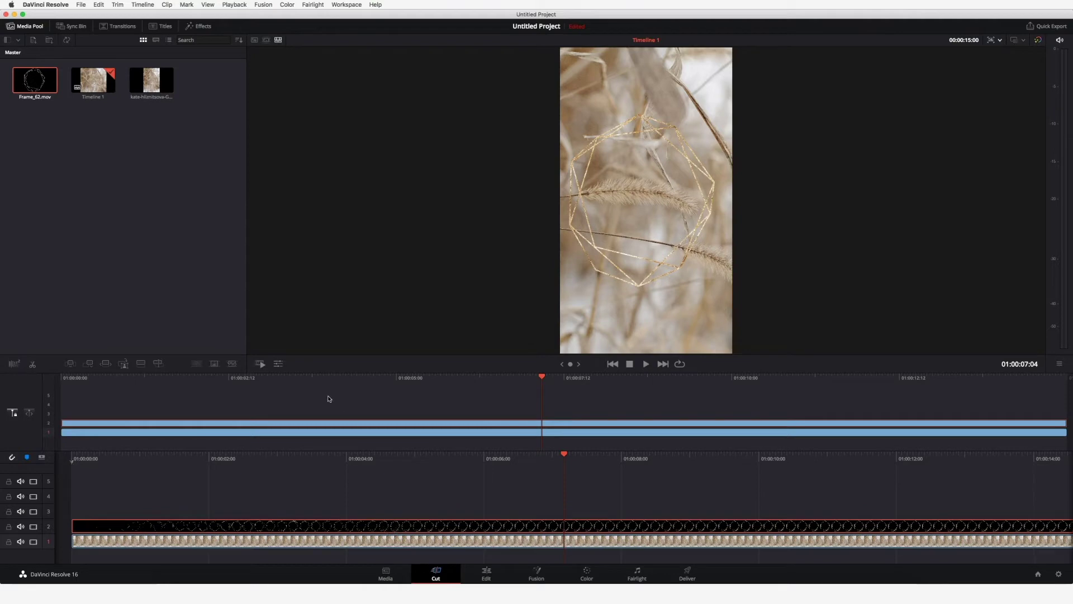
{"action": "left_click", "coordinate": [278, 363]}
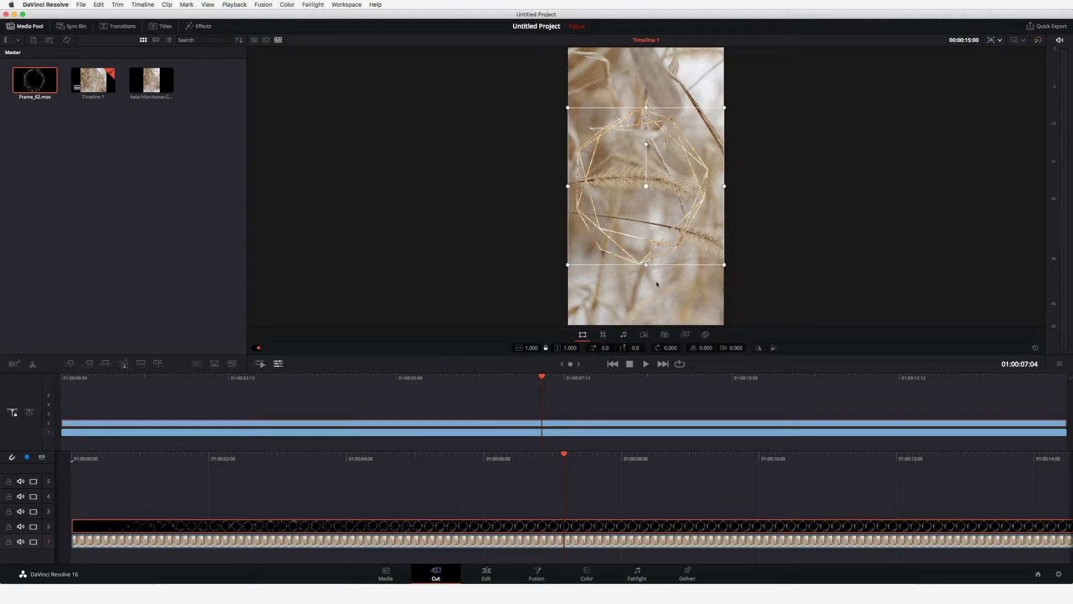
{"action": "left_click_drag", "start_coordinate": [649, 236], "coordinate": [656, 235]}
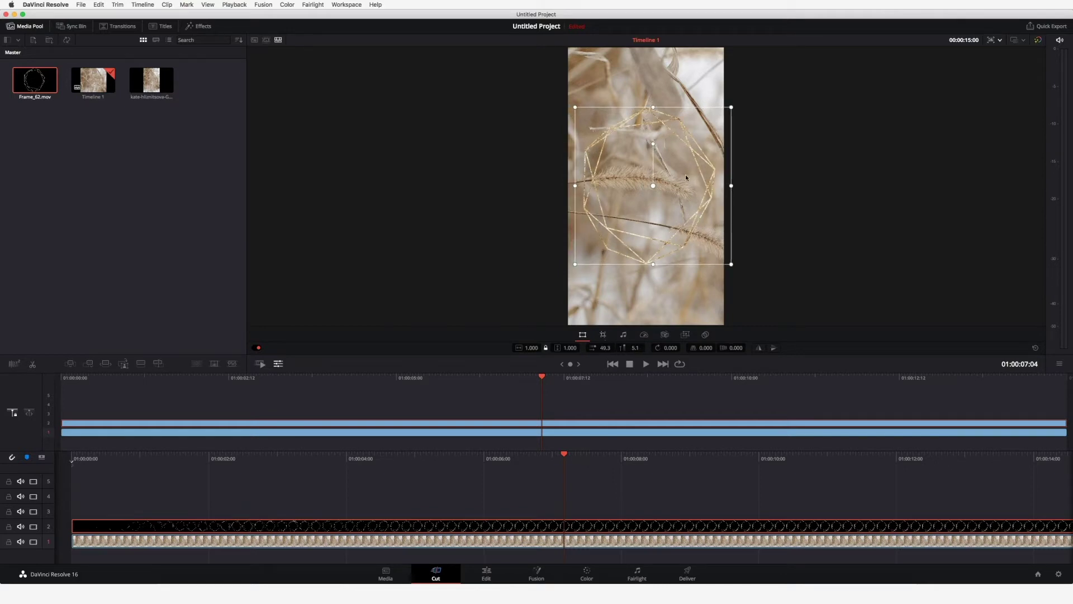
{"action": "left_click_drag", "start_coordinate": [656, 147], "coordinate": [645, 145]}
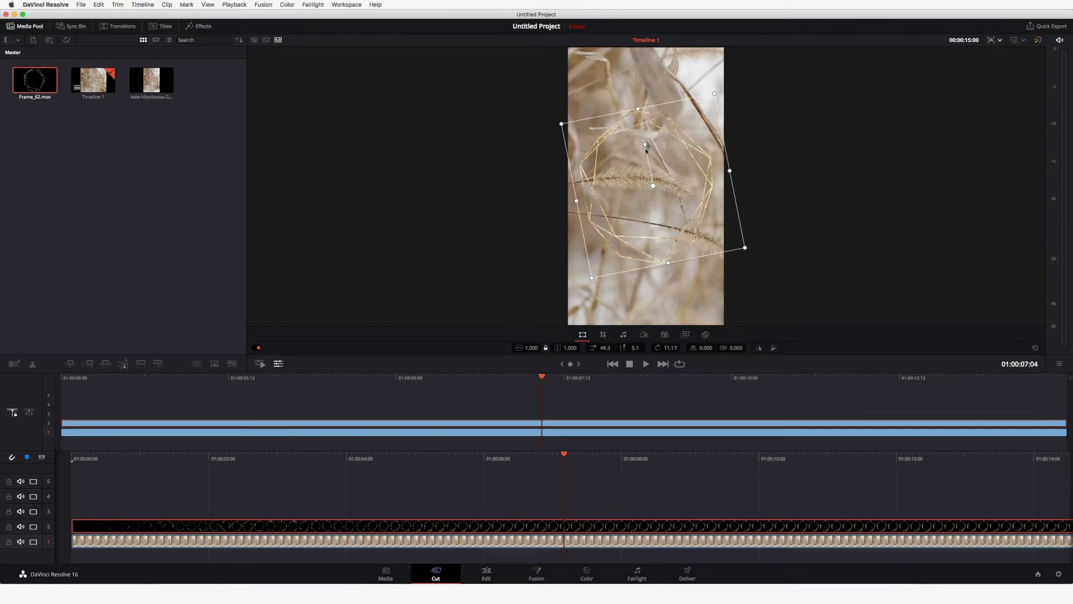
Scale the geometric frame down to a zoom of 0.900.
{"action": "left_click", "coordinate": [629, 400]}
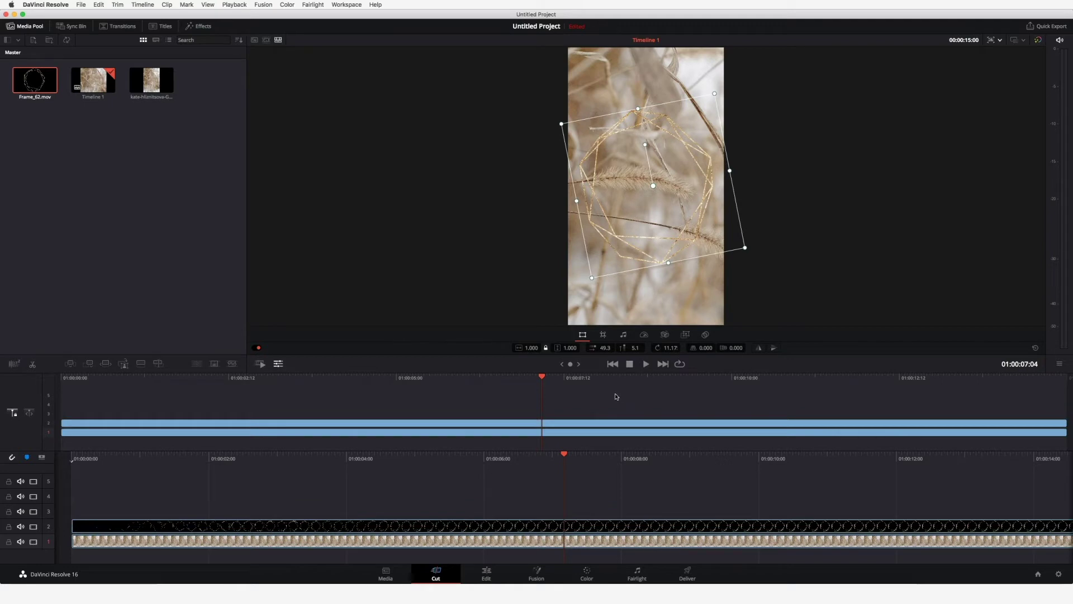
{"action": "left_click_drag", "start_coordinate": [568, 349], "coordinate": [550, 349]}
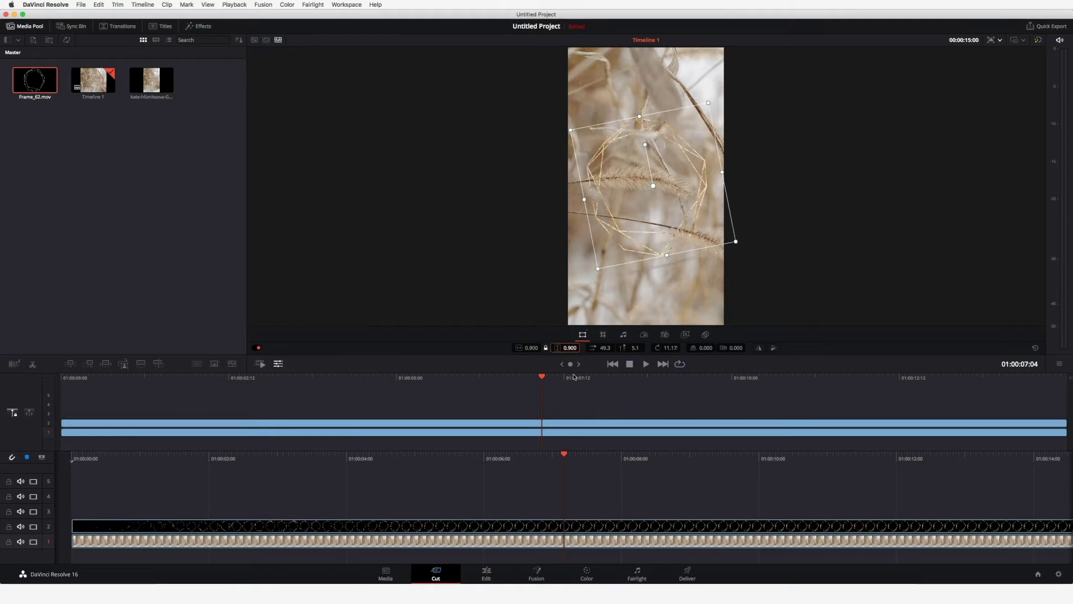
{"action": "left_click", "coordinate": [423, 478]}
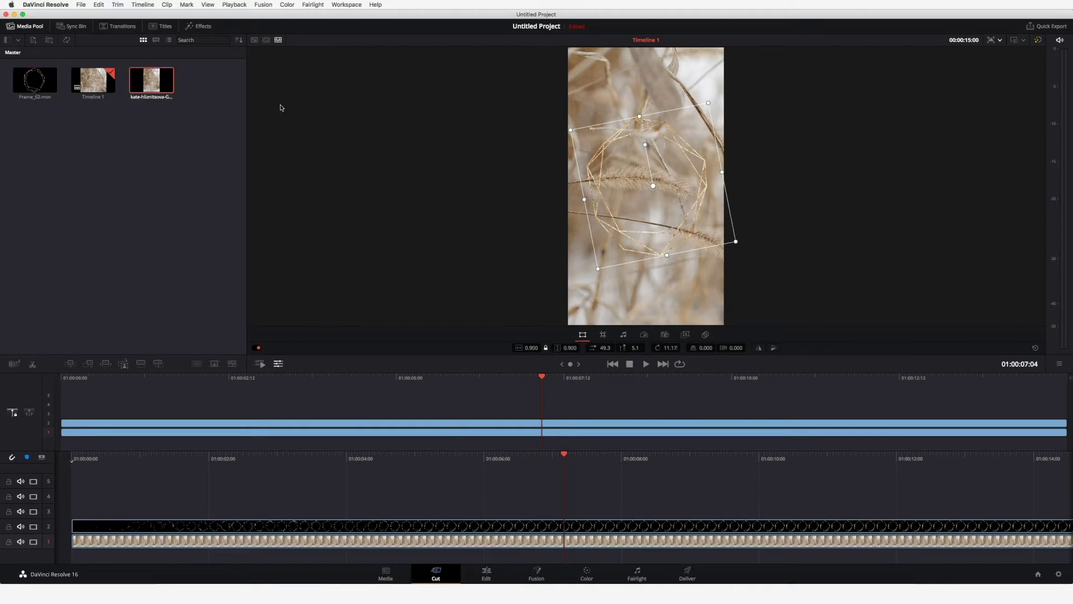
Add a basic Text title on track 3 from the timeline start and extend it to the end of the other clips.
{"action": "left_click", "coordinate": [159, 28]}
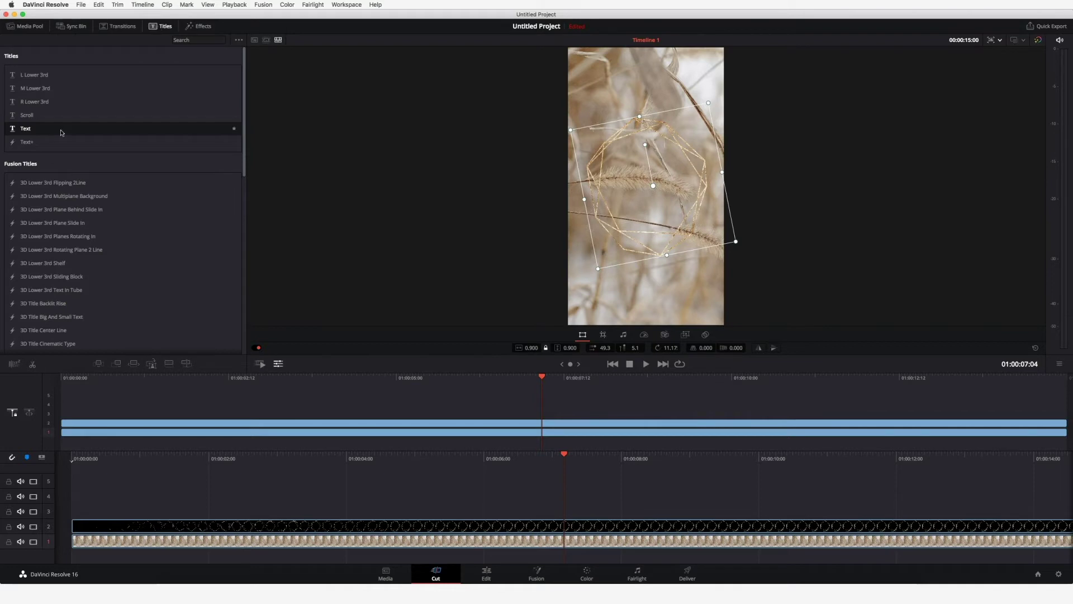
{"action": "left_click_drag", "start_coordinate": [62, 129], "coordinate": [62, 414]}
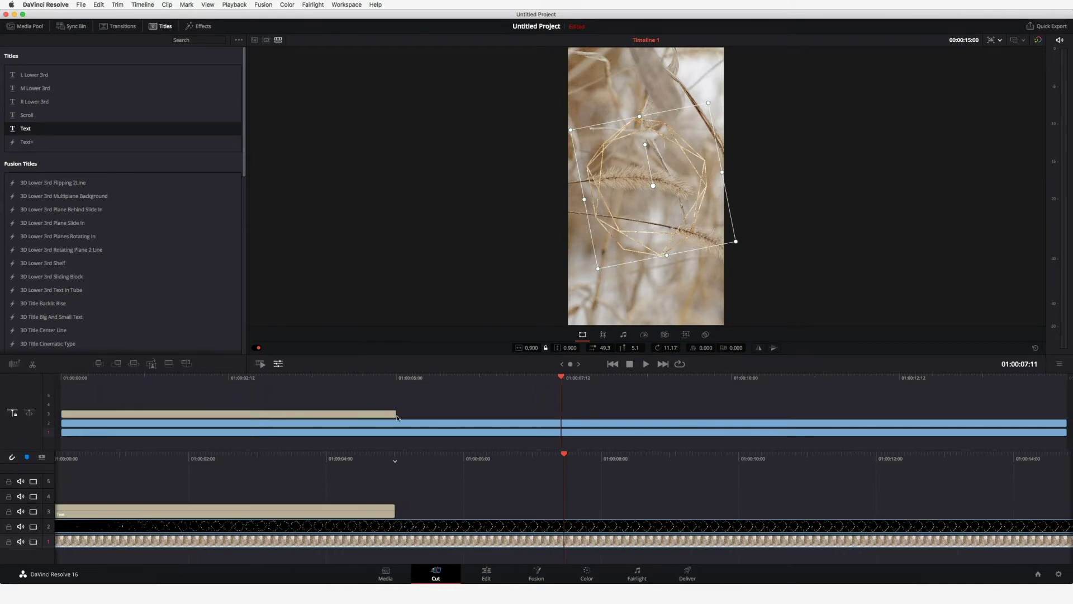
{"action": "left_click_drag", "start_coordinate": [396, 413], "coordinate": [799, 411]}
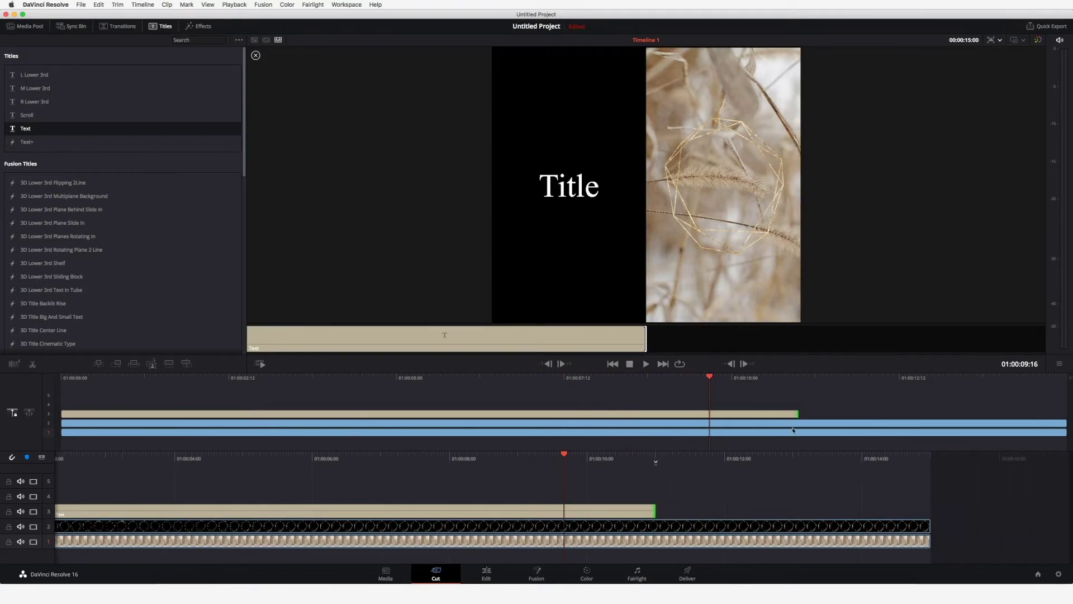
{"action": "left_click_drag", "start_coordinate": [656, 510], "coordinate": [926, 507]}
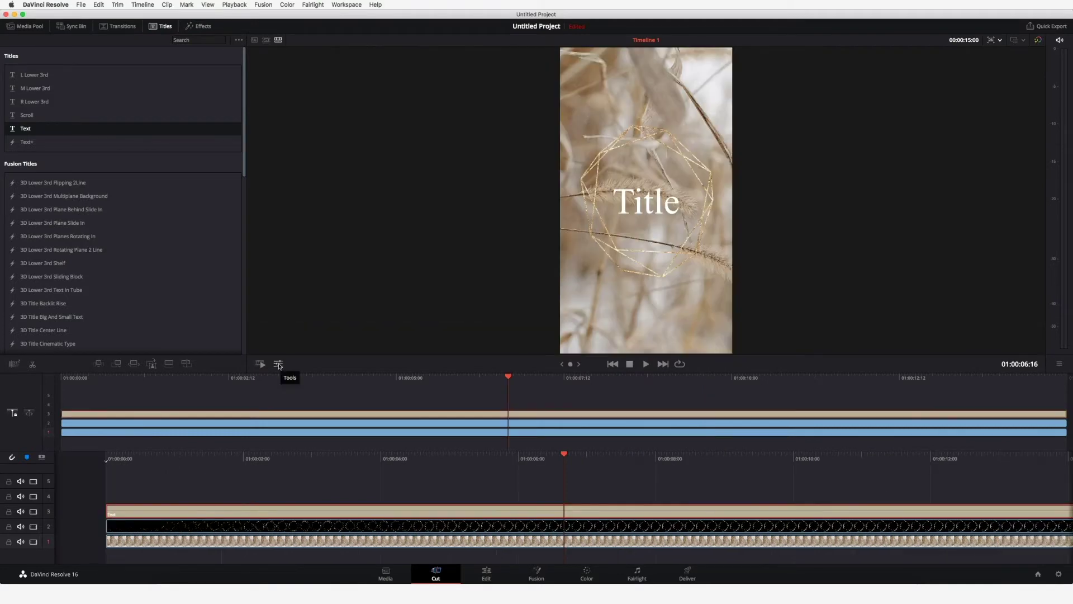
Open the track 3 title in the Inspector and replace its text with "Save".
{"action": "left_click", "coordinate": [278, 364]}
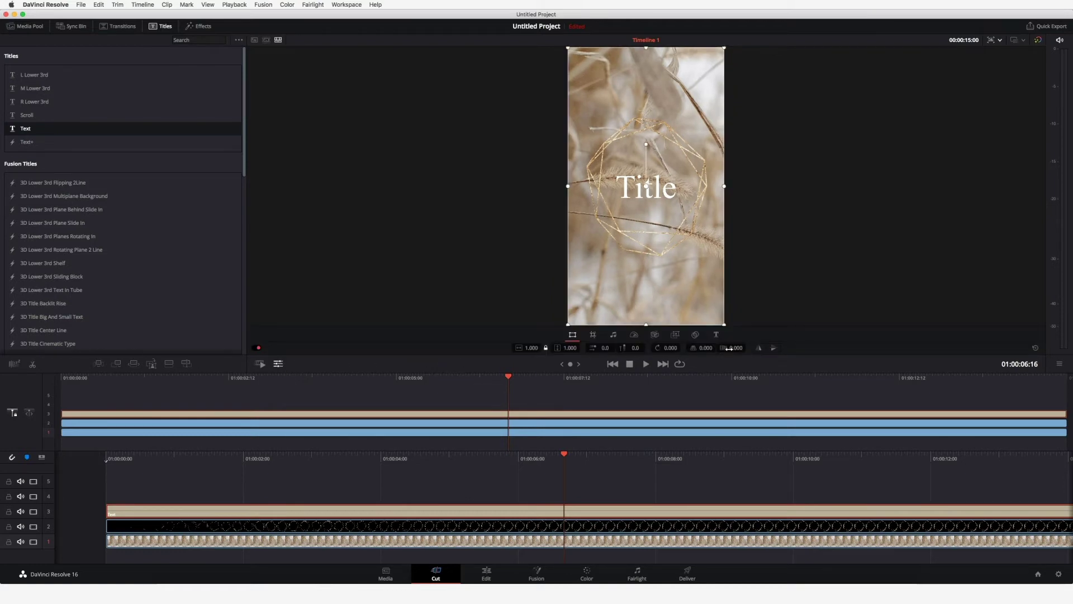
{"action": "left_click", "coordinate": [716, 336]}
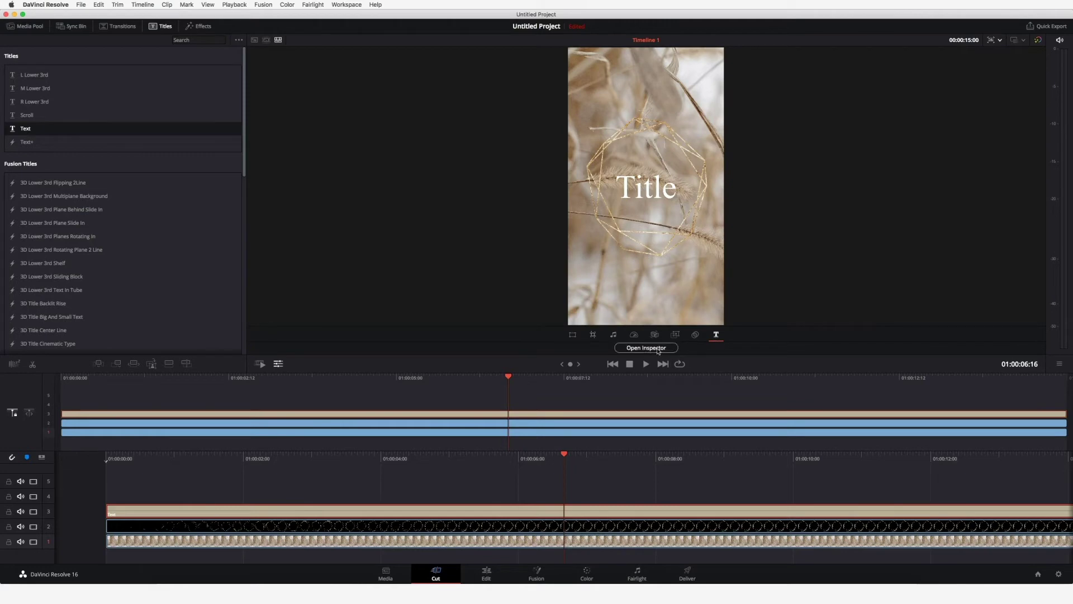
{"action": "left_click", "coordinate": [658, 349]}
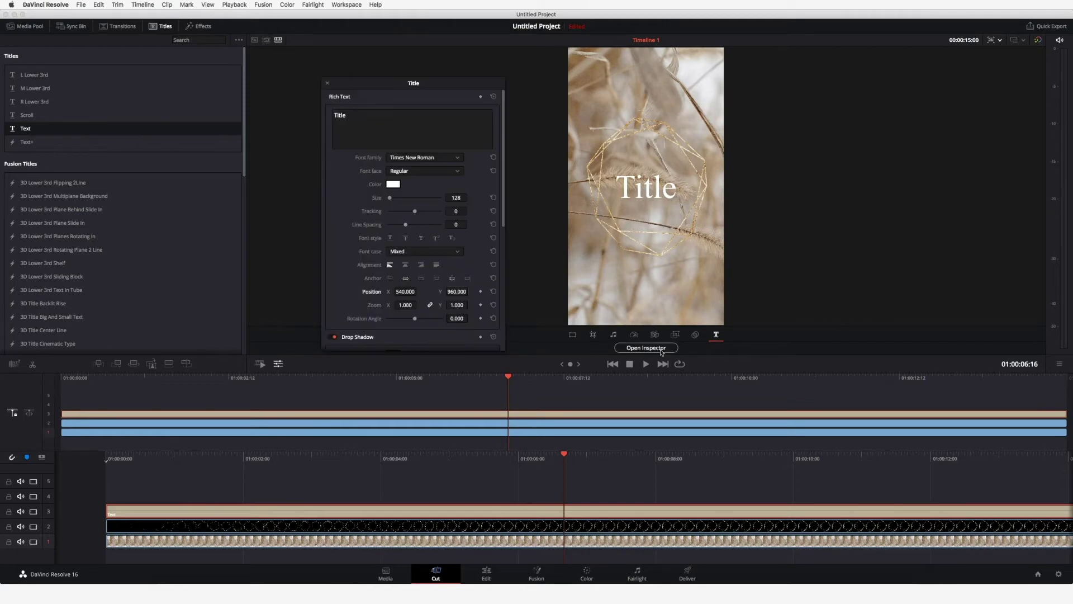
{"action": "double_click", "coordinate": [364, 113]}
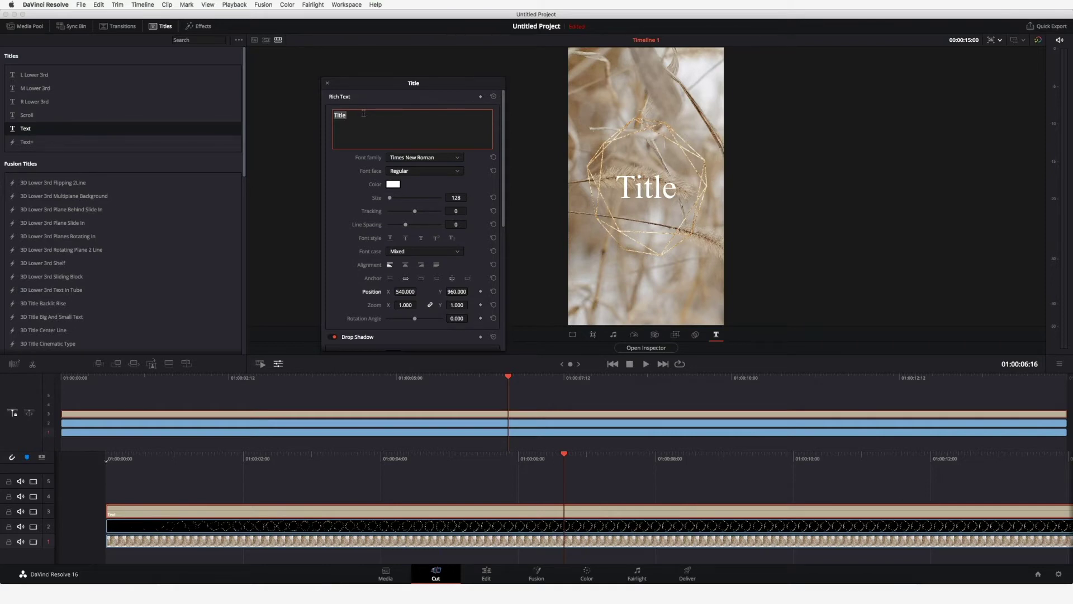
{"action": "type", "text": "Save"}
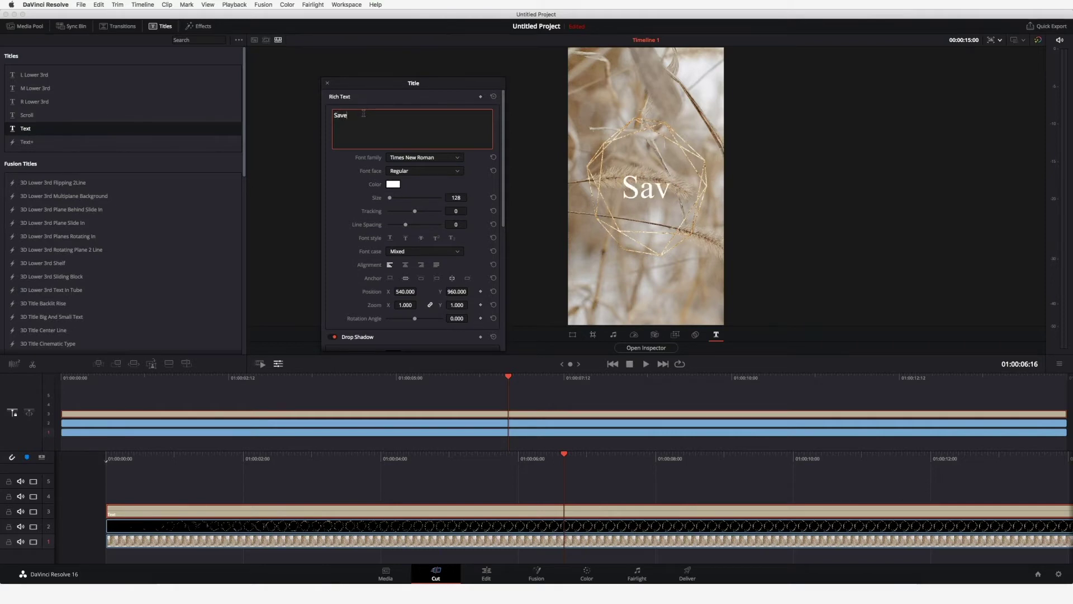
Set the "Save" title's font to Oh Savannah and its size to 291.
{"action": "left_click", "coordinate": [453, 157]}
{"action": "key", "text": "o"}
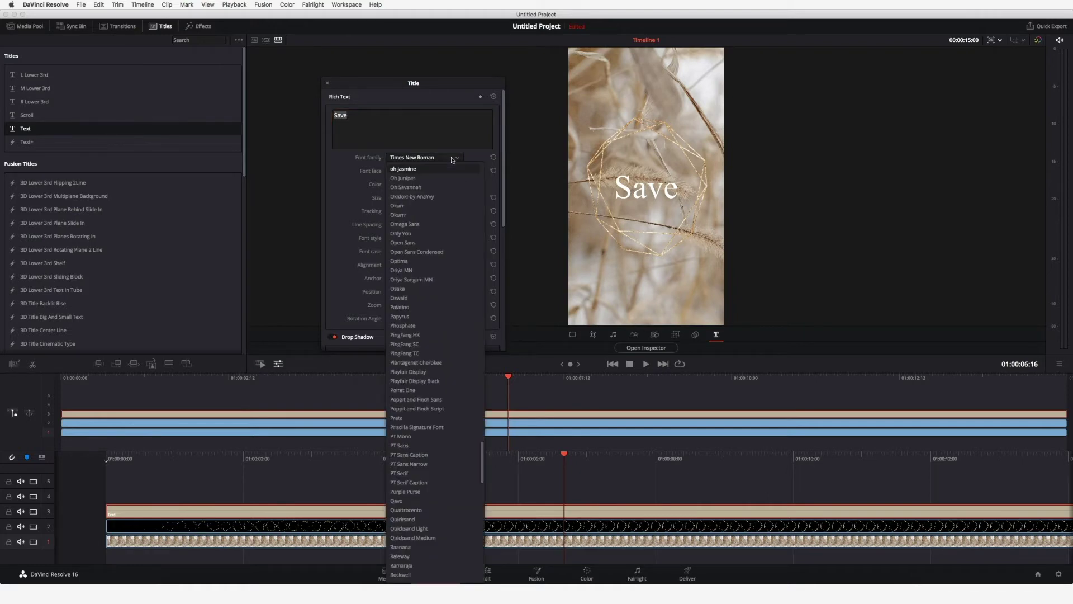
{"action": "left_click", "coordinate": [422, 187]}
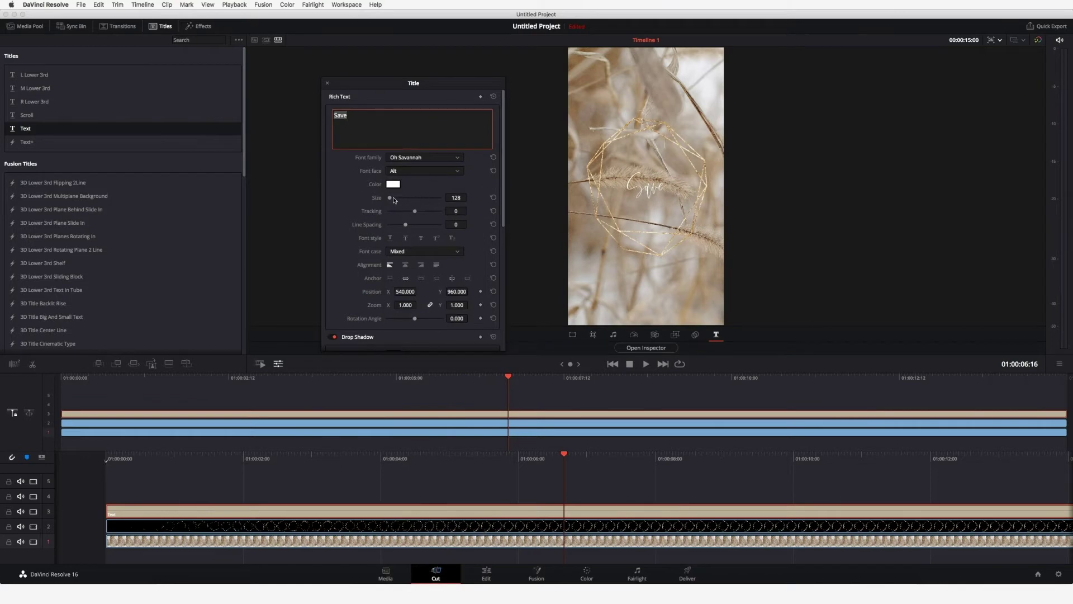
{"action": "left_click_drag", "start_coordinate": [390, 198], "coordinate": [392, 200]}
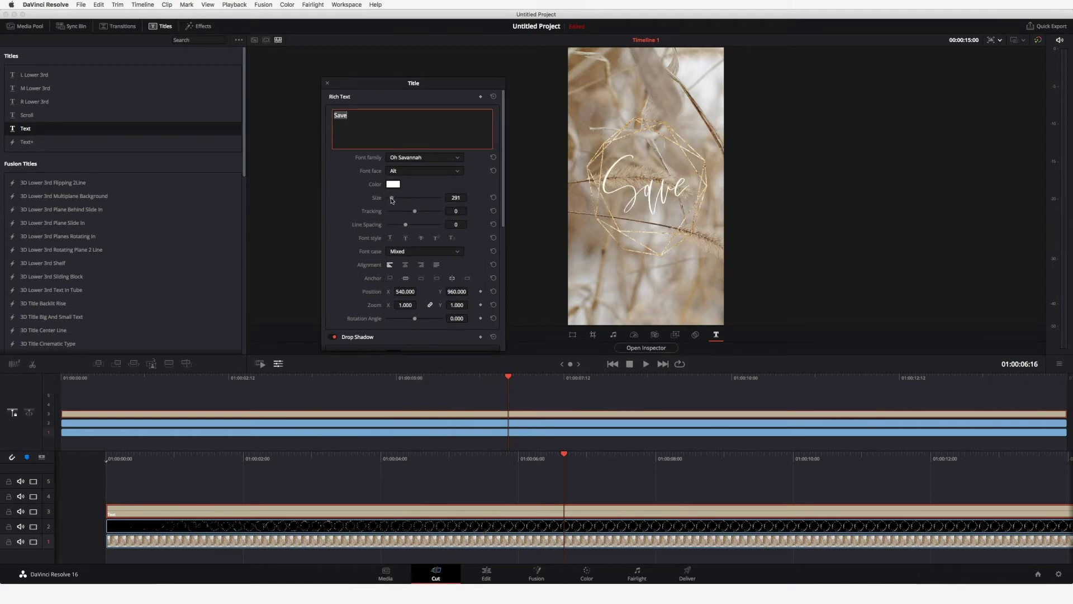
Add two more basic Text titles on tracks 4 and 5 and extend both to the end of the other clips.
{"action": "left_click", "coordinate": [63, 134]}
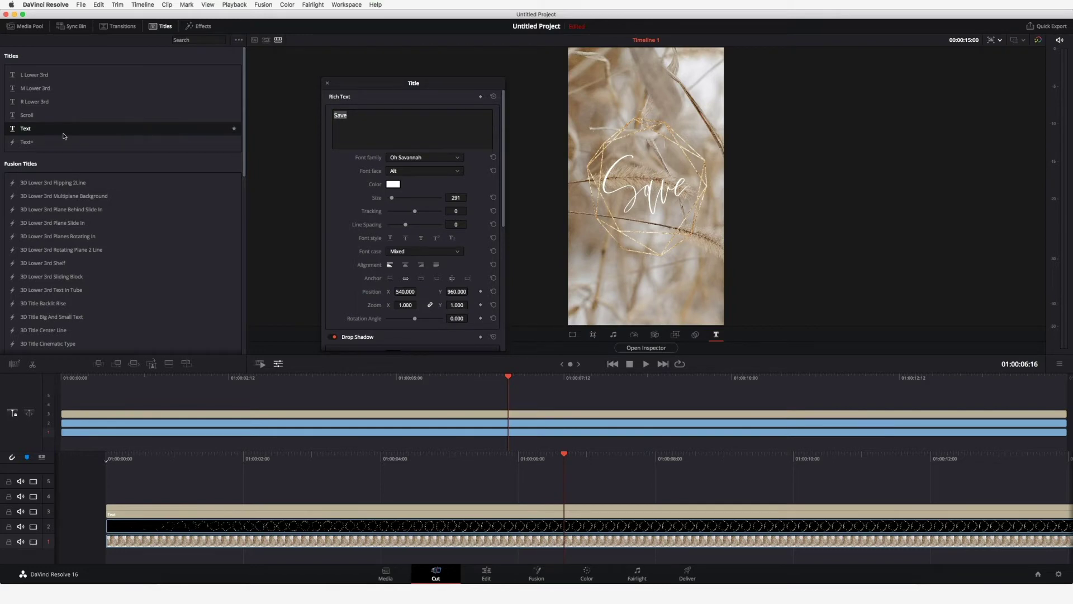
{"action": "left_click_drag", "start_coordinate": [49, 129], "coordinate": [62, 395]}
{"action": "scroll", "coordinate": [521, 491], "scroll_direction": "right", "scroll_amount": 1}
{"action": "scroll", "coordinate": [521, 490], "scroll_direction": "right", "scroll_amount": 2}
{"action": "left_click_drag", "start_coordinate": [311, 495], "coordinate": [1001, 492]}
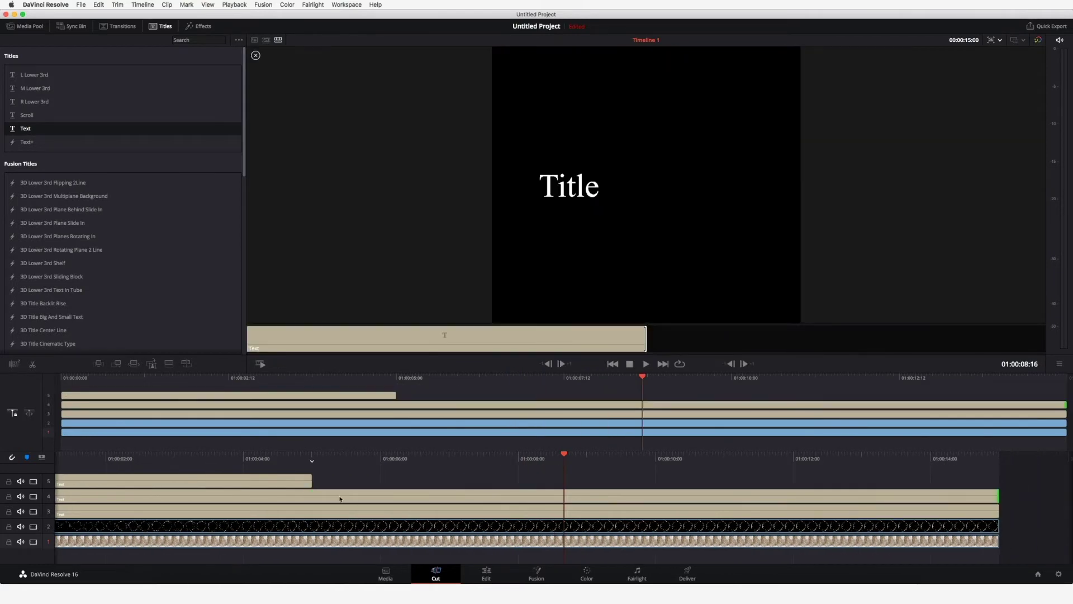
{"action": "left_click_drag", "start_coordinate": [312, 481], "coordinate": [999, 479]}
Open the track 4 title in the Inspector, replace its text with "the" and set its font to Oh Savannah.
{"action": "left_click", "coordinate": [279, 364]}
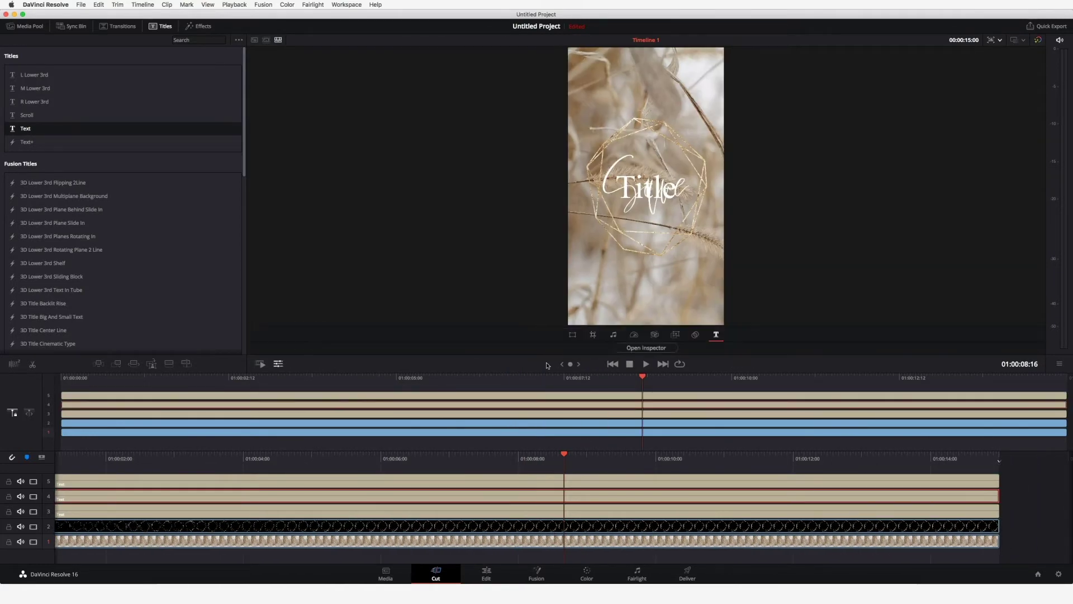
{"action": "left_click", "coordinate": [646, 347]}
{"action": "double_click", "coordinate": [349, 115]}
{"action": "type", "text": "the"}
{"action": "left_click", "coordinate": [439, 158]}
{"action": "left_click", "coordinate": [426, 168]}
{"action": "left_click", "coordinate": [426, 162]}
{"action": "left_click", "coordinate": [288, 192]}
Change the track 5 title to "Date" in Oh Savannah at size 375, and set the "the" title's size to 160.
{"action": "left_click", "coordinate": [259, 395]}
{"action": "double_click", "coordinate": [372, 116]}
{"action": "type", "text": "Date"}
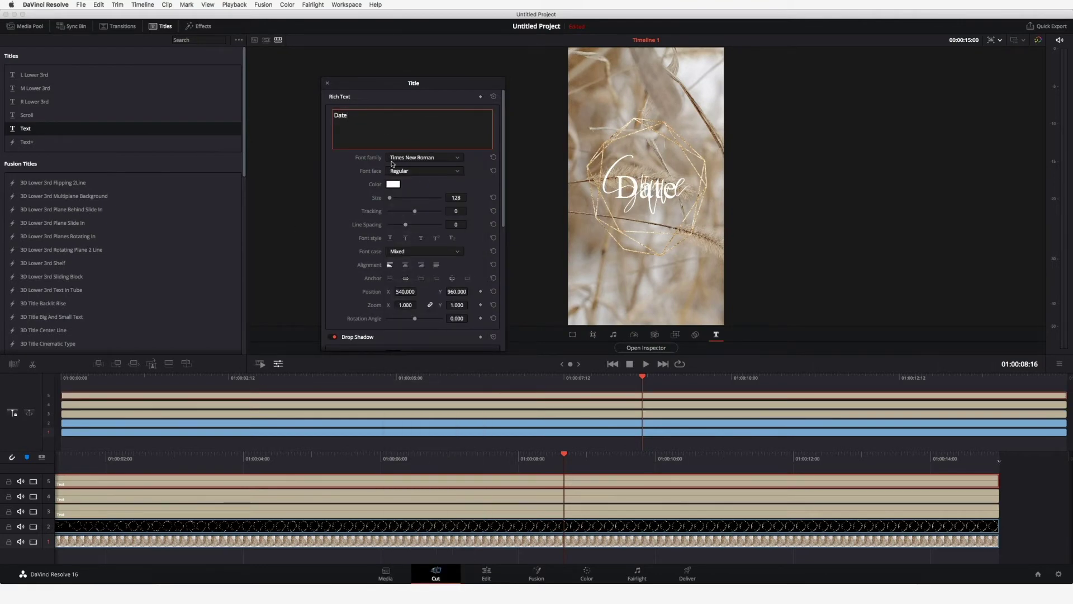
{"action": "left_click", "coordinate": [415, 158]}
{"action": "left_click", "coordinate": [421, 168]}
{"action": "left_click_drag", "start_coordinate": [390, 197], "coordinate": [393, 199]}
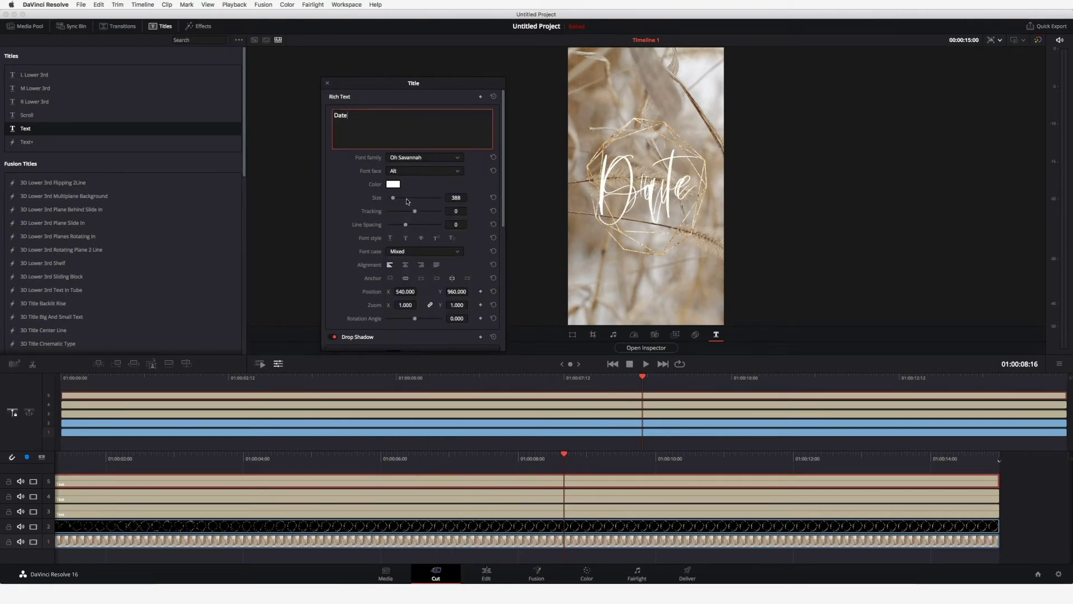
{"action": "left_click", "coordinate": [300, 405]}
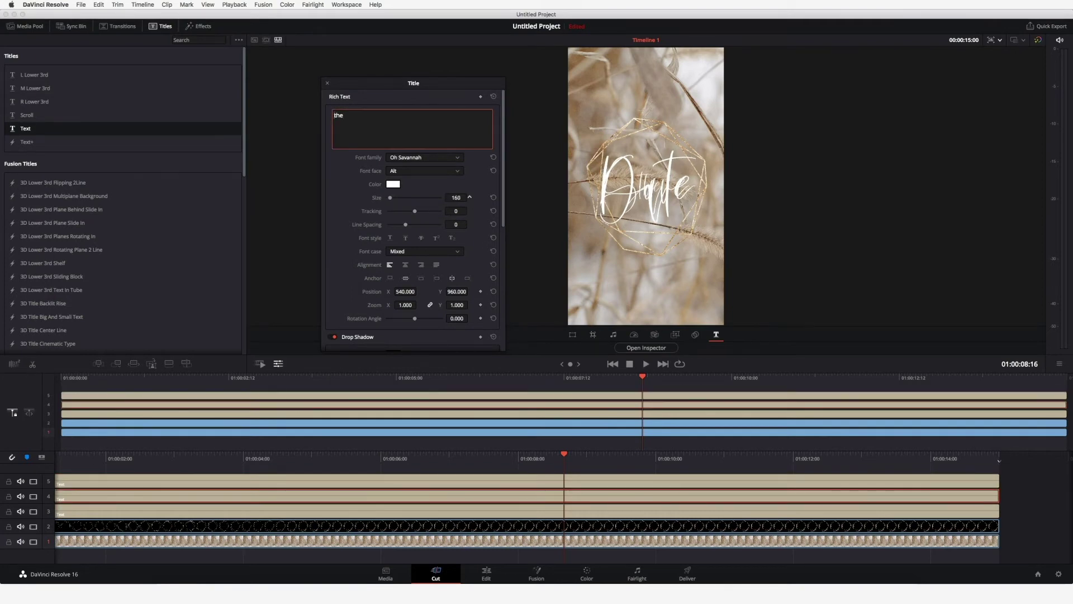
Move the "Date" title to about X 84.1, Y -258.1 with the Transform tool and scale it to a zoom of 0.820.
{"action": "left_click", "coordinate": [488, 396]}
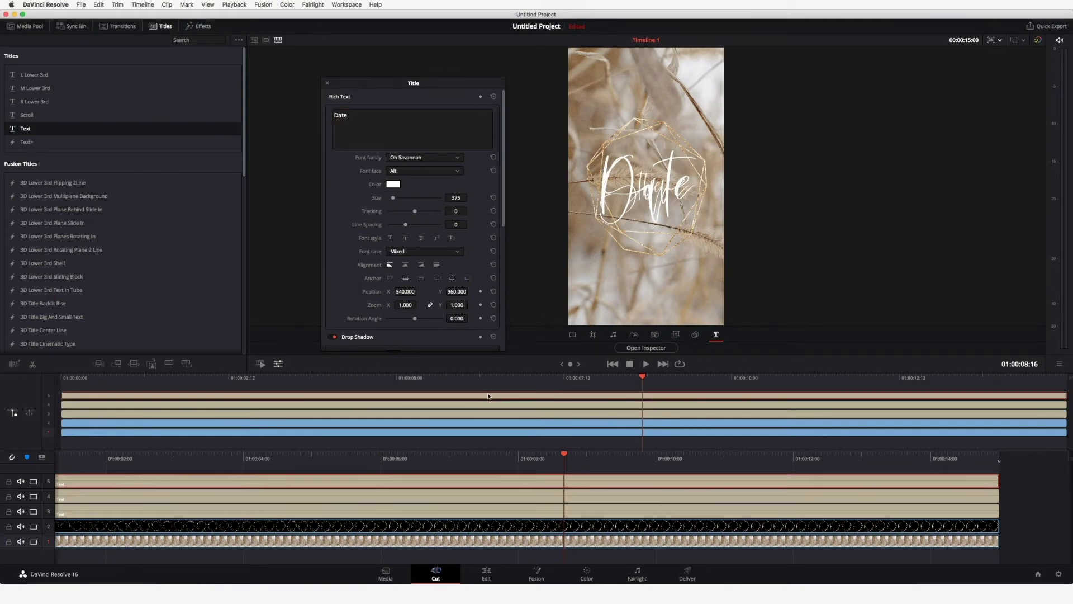
{"action": "left_click", "coordinate": [716, 334]}
{"action": "left_click", "coordinate": [571, 334]}
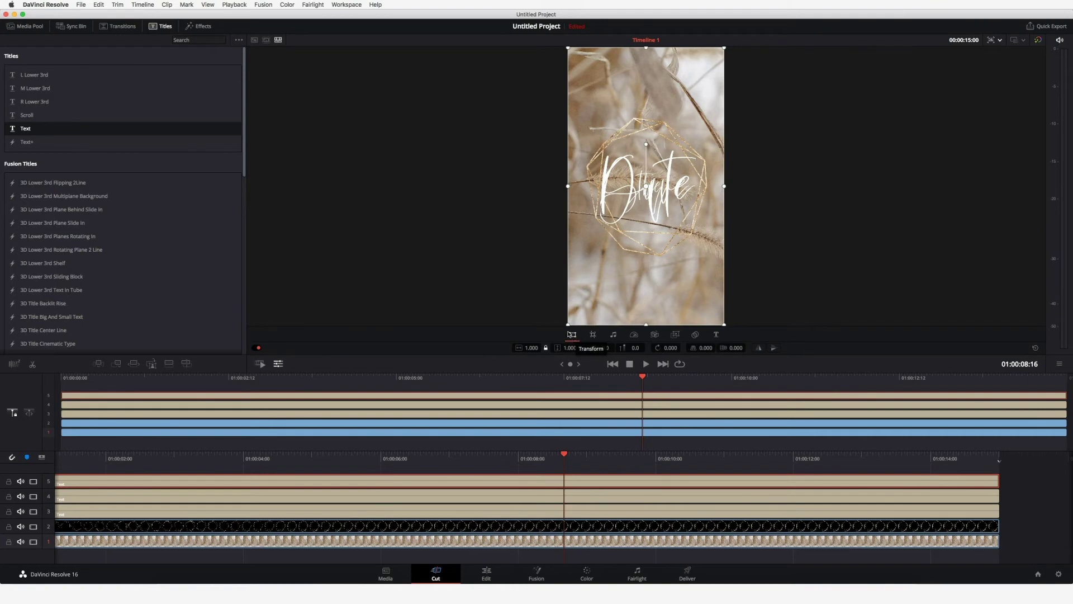
{"action": "left_click_drag", "start_coordinate": [647, 186], "coordinate": [659, 223]}
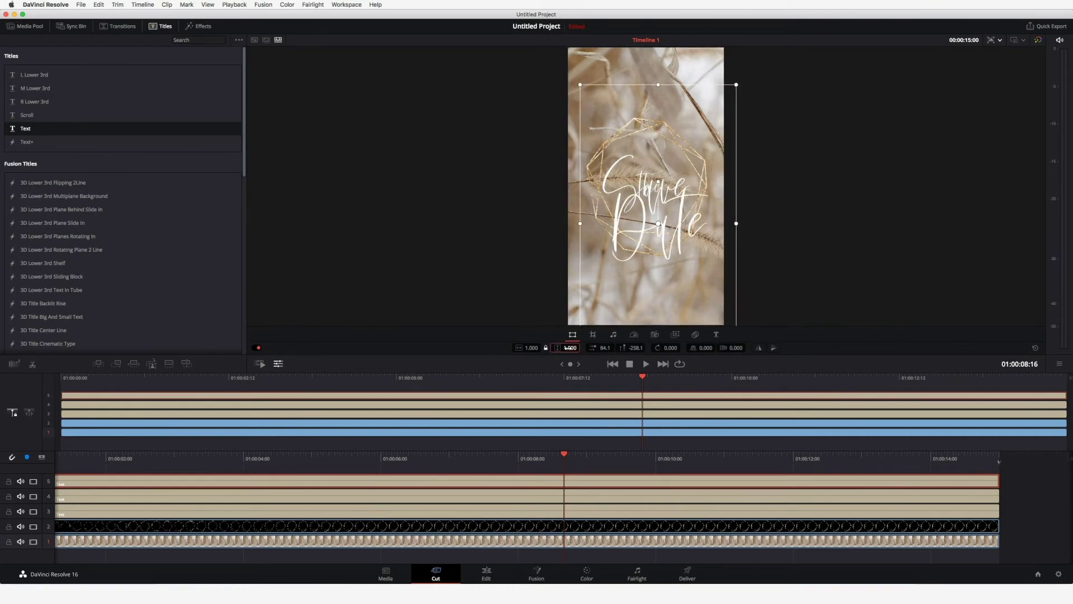
{"action": "left_click_drag", "start_coordinate": [569, 347], "coordinate": [556, 348]}
Move the "Save" title to about X -40.6, Y 150.8 in the frame's upper part and scale it down.
{"action": "left_click", "coordinate": [604, 404]}
{"action": "left_click_drag", "start_coordinate": [649, 185], "coordinate": [656, 154]}
{"action": "left_click", "coordinate": [615, 414]}
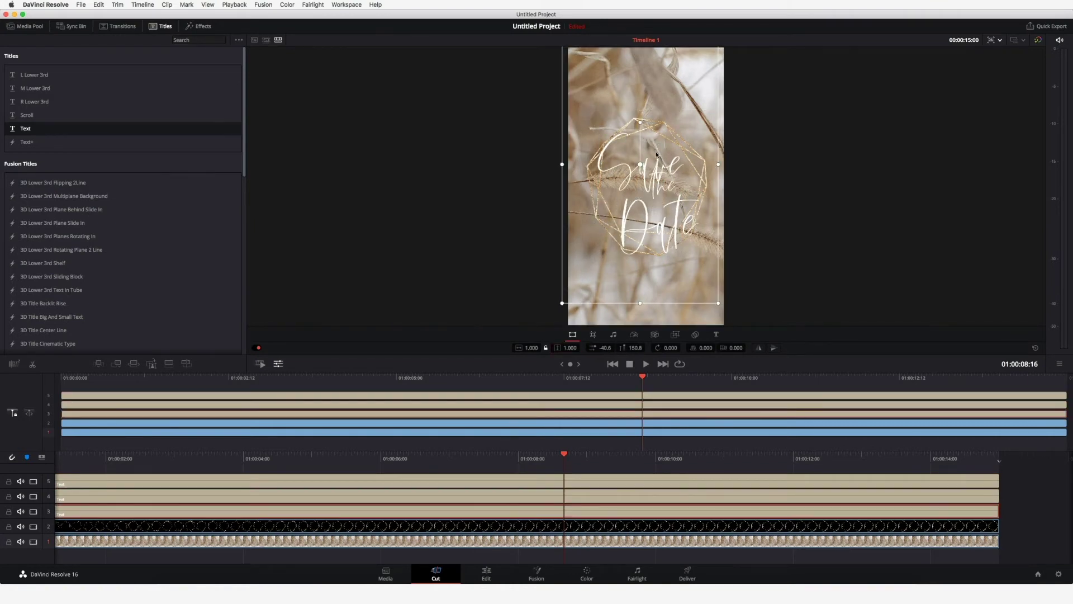
{"action": "left_click_drag", "start_coordinate": [569, 347], "coordinate": [560, 348]}
Shift "the" slightly sideways between the other words, then move "Date" up inside the geometric frame and scale it down further.
{"action": "left_click", "coordinate": [662, 186]}
{"action": "left_click_drag", "start_coordinate": [663, 186], "coordinate": [670, 184]}
{"action": "left_click", "coordinate": [678, 235]}
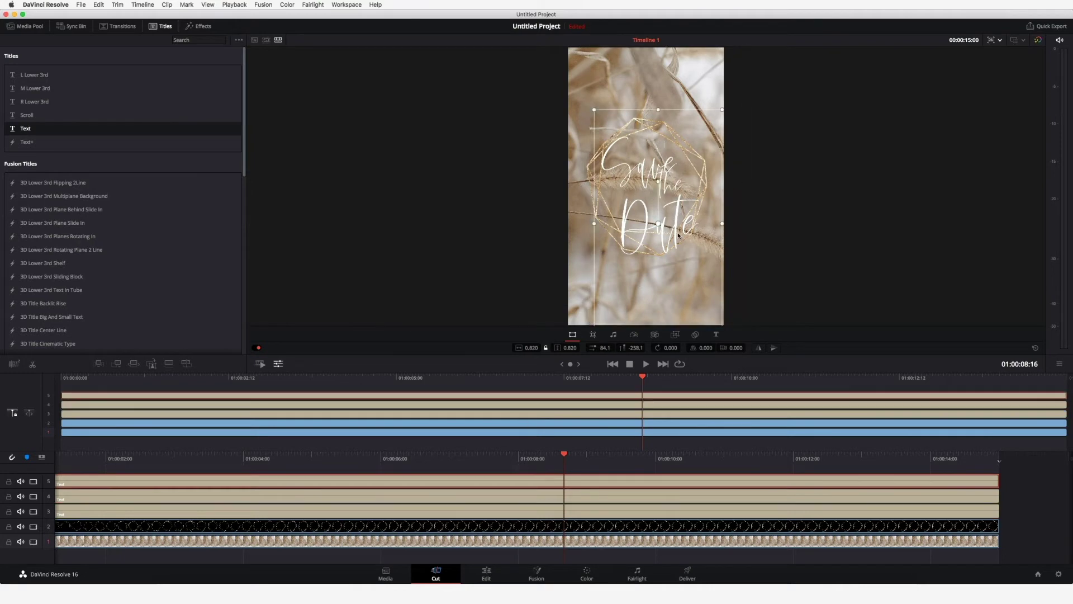
{"action": "left_click_drag", "start_coordinate": [678, 235], "coordinate": [672, 223]}
{"action": "left_click_drag", "start_coordinate": [570, 347], "coordinate": [558, 348]}
Fine-tune the "Save" title's scale and placement, and reposition "the" at about X 66.7, Y -37.7.
{"action": "left_click", "coordinate": [484, 413]}
{"action": "left_click", "coordinate": [570, 347]}
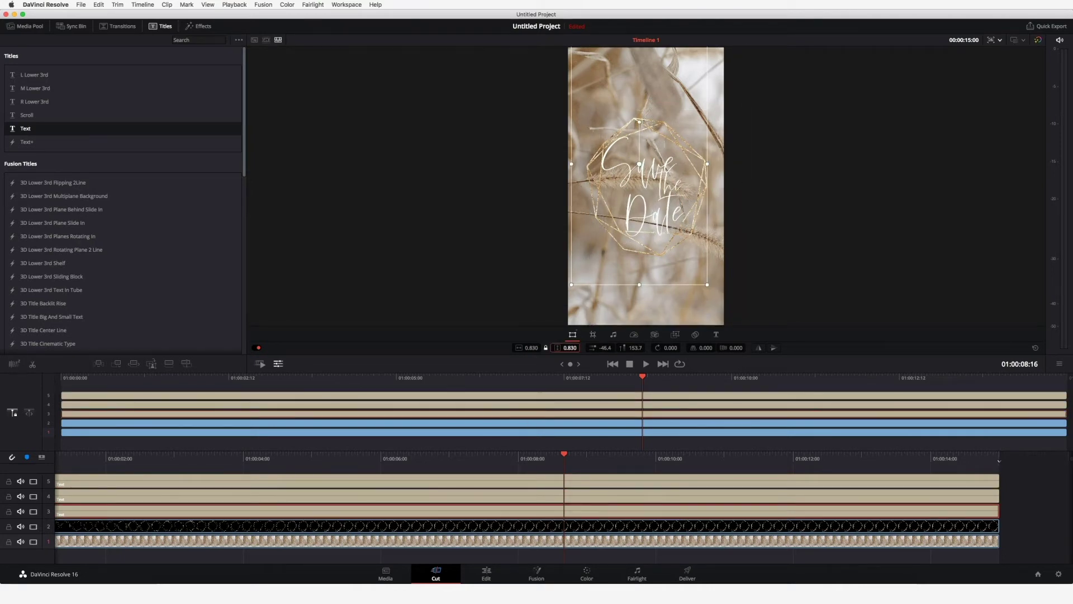
{"action": "left_click", "coordinate": [680, 195]}
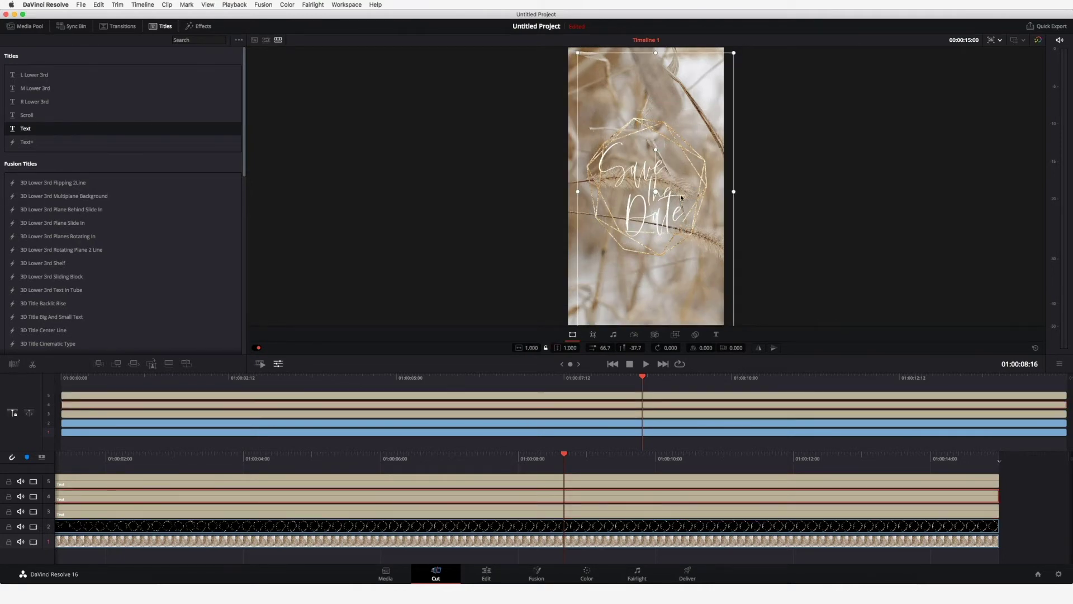
{"action": "left_click", "coordinate": [434, 246]}
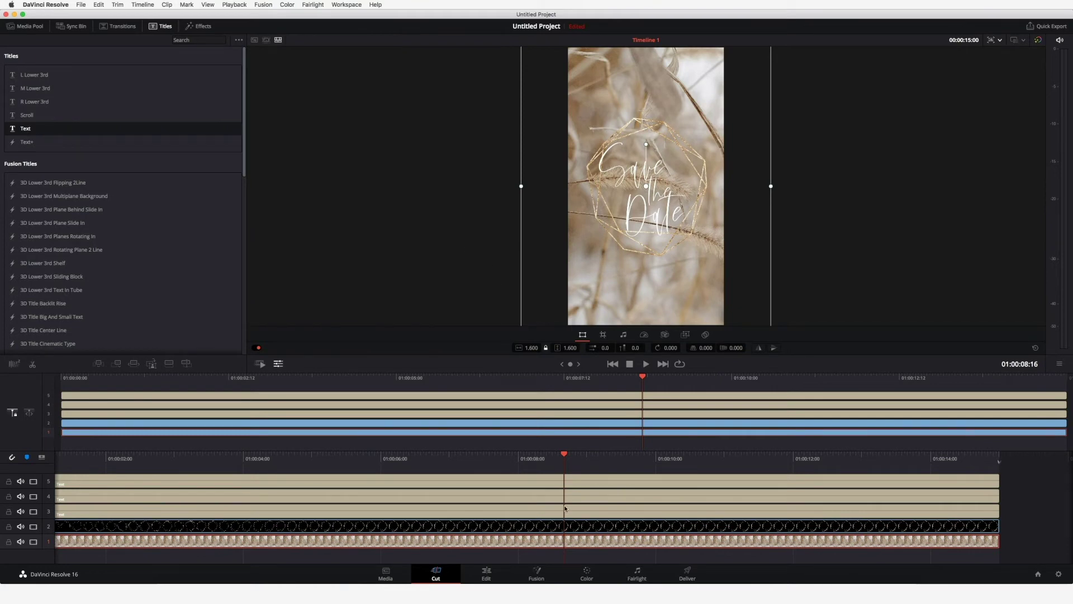
On the Color page, raise the black point of the background photo's luma curve and pull its midtones down.
{"action": "left_click", "coordinate": [591, 577]}
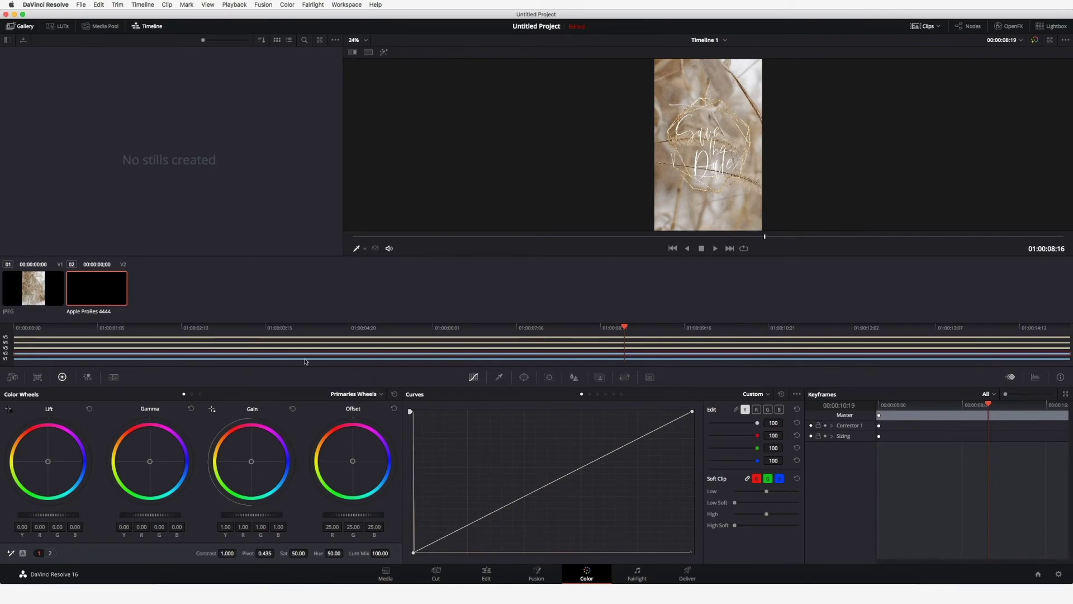
{"action": "key", "text": "Home"}
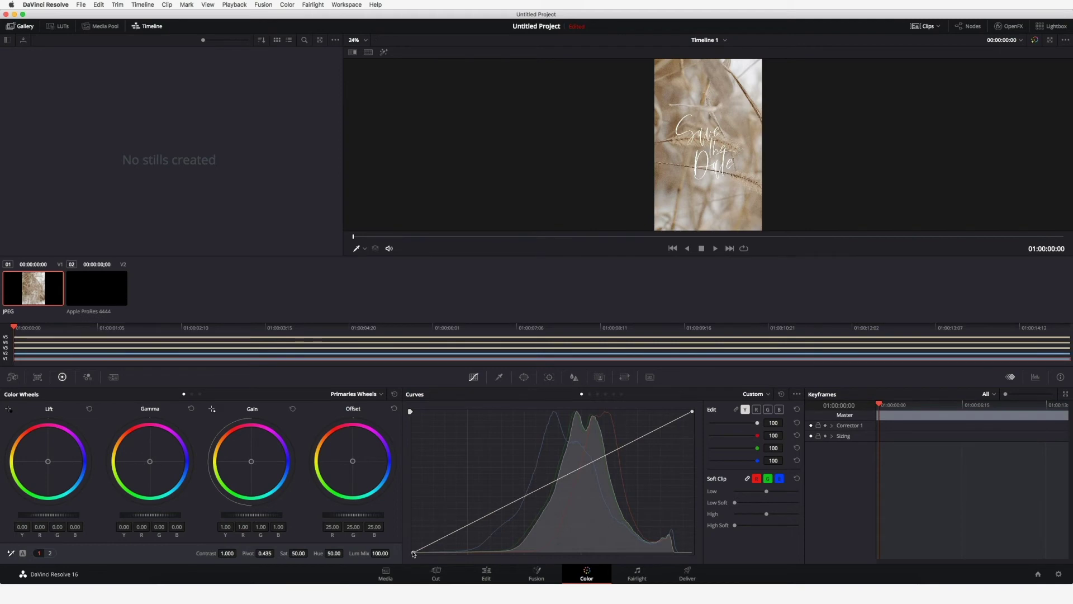
{"action": "left_click_drag", "start_coordinate": [413, 553], "coordinate": [406, 519]}
{"action": "left_click_drag", "start_coordinate": [692, 412], "coordinate": [702, 386]}
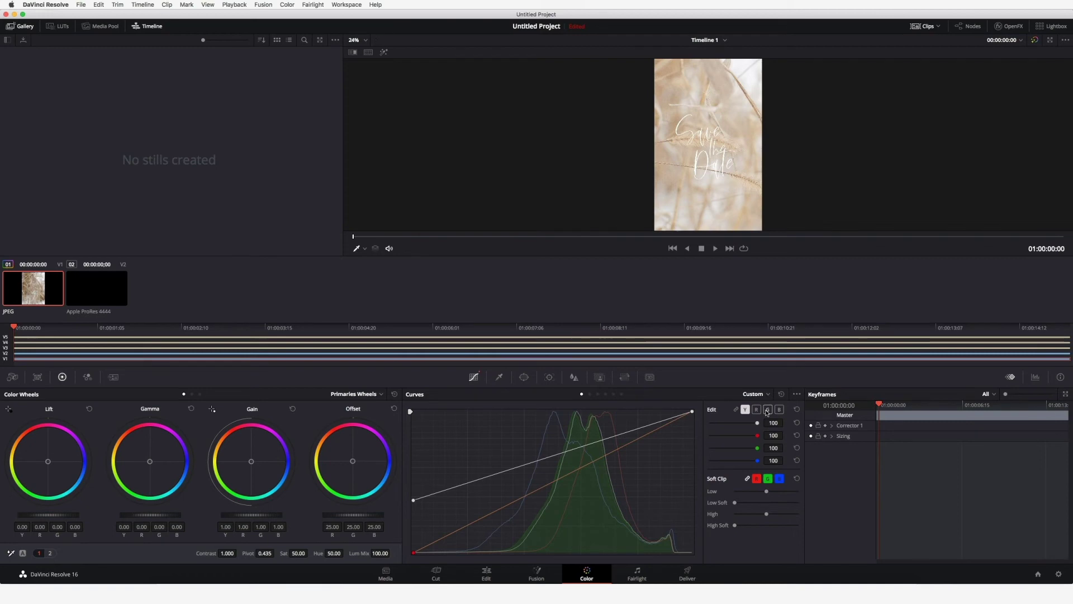
{"action": "left_click", "coordinate": [767, 412]}
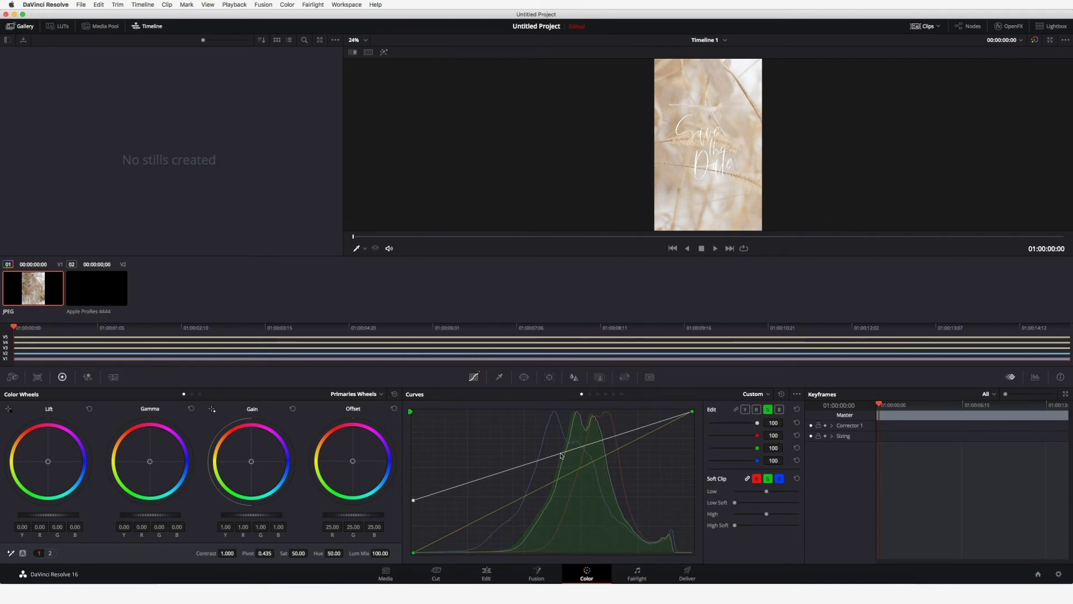
{"action": "left_click", "coordinate": [745, 409]}
{"action": "left_click_drag", "start_coordinate": [562, 453], "coordinate": [565, 478]}
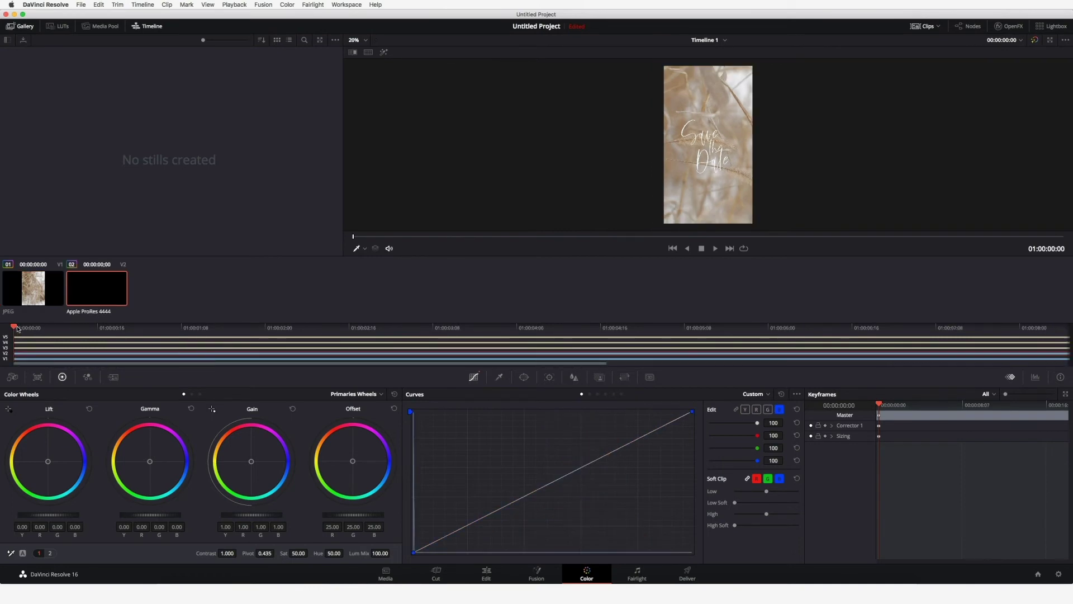
Raise the midtones of the geometric frame clip's blue curve, with the playhead about two seconds into the timeline.
{"action": "left_click", "coordinate": [254, 327]}
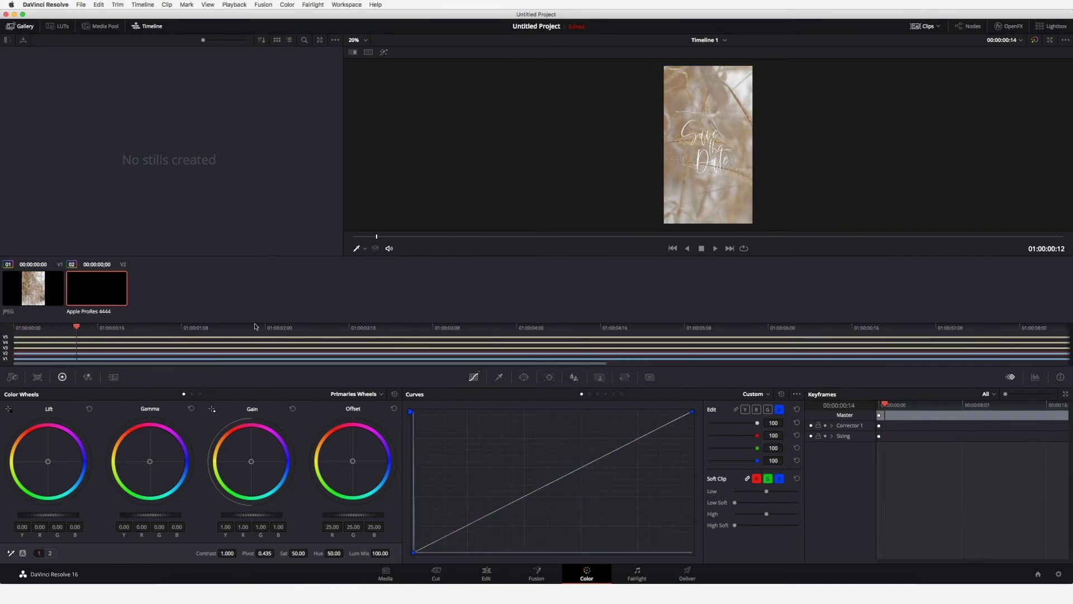
{"action": "left_click", "coordinate": [302, 327]}
{"action": "scroll", "coordinate": [711, 165], "scroll_direction": "up", "scroll_amount": 6}
{"action": "scroll", "coordinate": [711, 165], "scroll_direction": "down", "scroll_amount": 2}
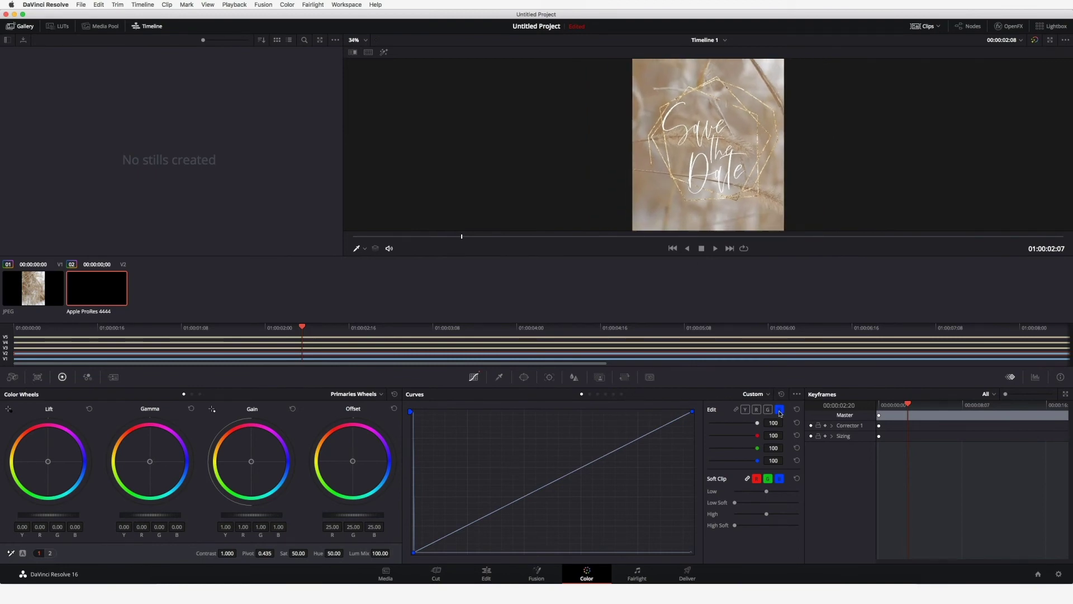
{"action": "left_click_drag", "start_coordinate": [577, 470], "coordinate": [573, 445]}
{"action": "scroll", "coordinate": [790, 126], "scroll_direction": "up", "scroll_amount": 3}
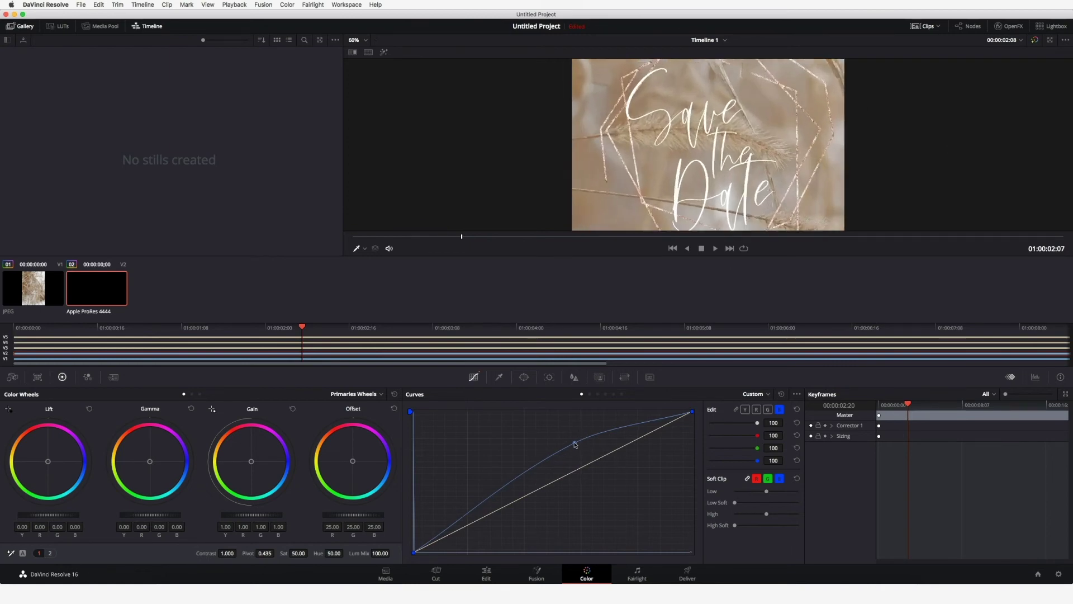
{"action": "left_click_drag", "start_coordinate": [573, 443], "coordinate": [574, 442]}
{"action": "key", "text": "Up"}
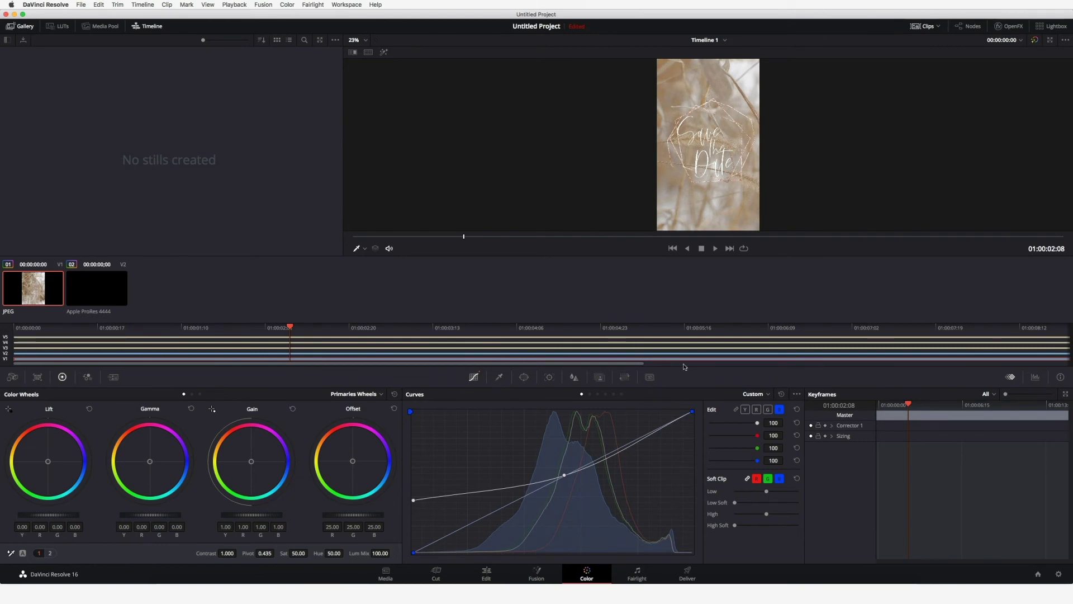
{"action": "scroll", "coordinate": [676, 366], "scroll_direction": "down", "scroll_amount": 3}
{"action": "scroll", "coordinate": [676, 366], "scroll_direction": "up", "scroll_amount": 1}
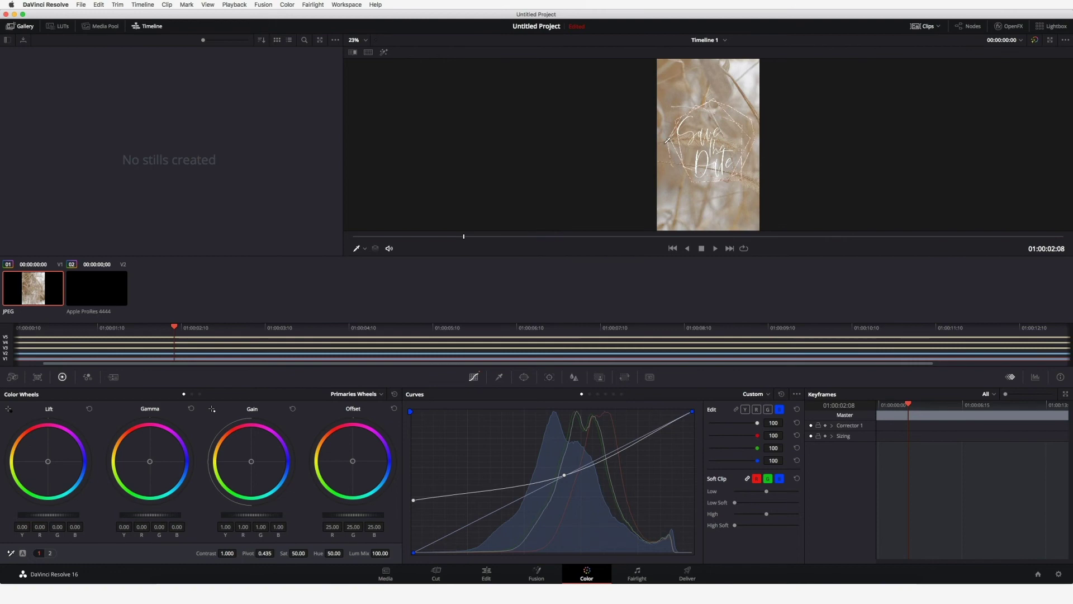
{"action": "scroll", "coordinate": [667, 140], "scroll_direction": "down", "scroll_amount": 3}
{"action": "scroll", "coordinate": [667, 140], "scroll_direction": "up", "scroll_amount": 5}
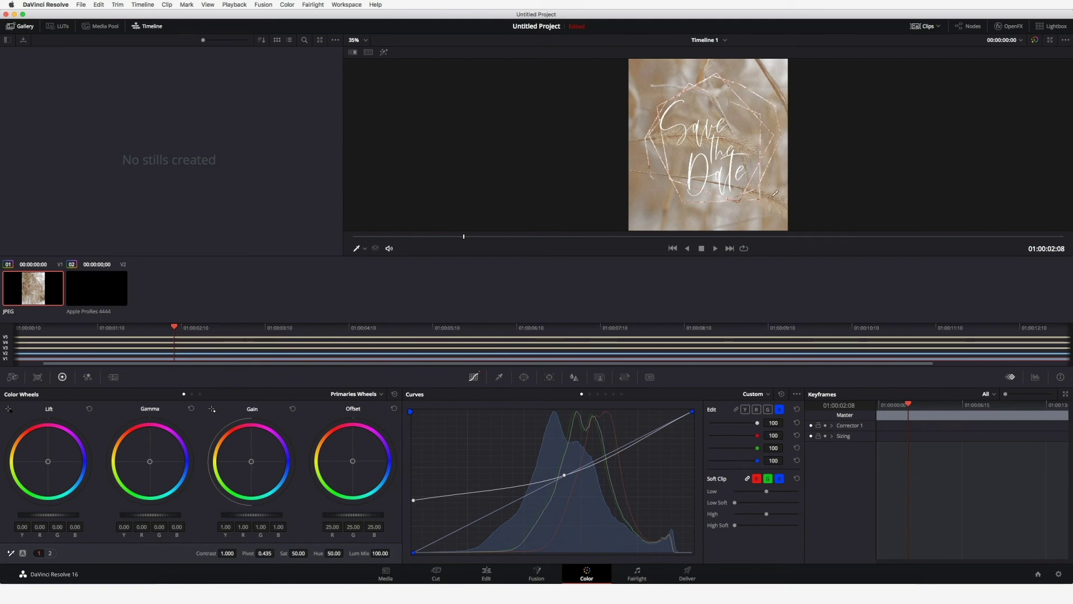
Set up the render on the Deliver page with the file name Golden Frames and the MP4 format.
{"action": "left_click", "coordinate": [687, 572]}
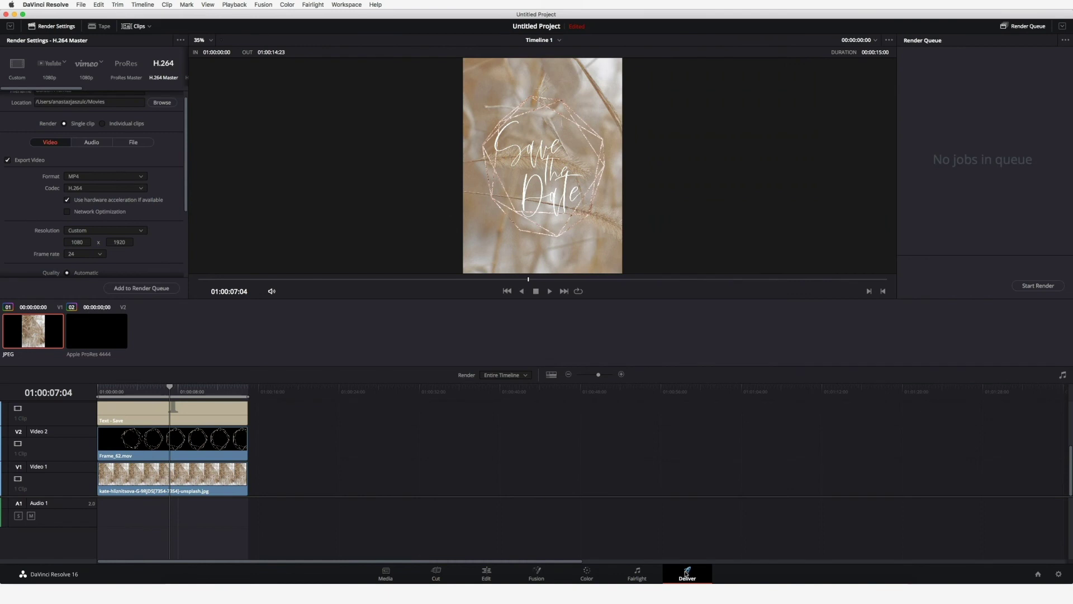
{"action": "scroll", "coordinate": [161, 222], "scroll_direction": "up", "scroll_amount": 1}
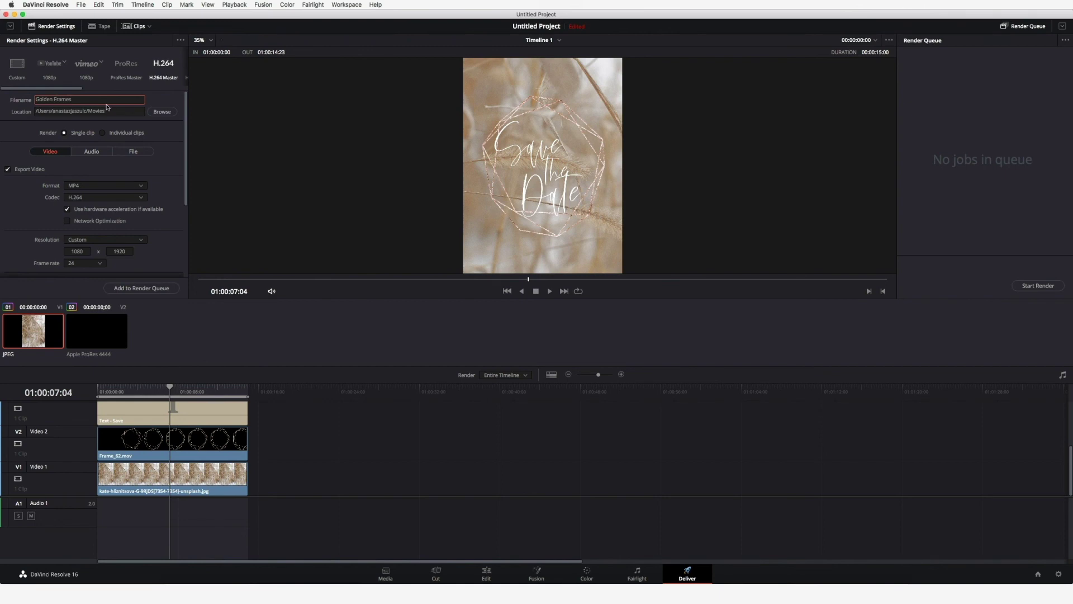
{"action": "left_click", "coordinate": [90, 187]}
{"action": "left_click", "coordinate": [90, 186]}
{"action": "left_click", "coordinate": [90, 186]}
{"action": "scroll", "coordinate": [89, 277], "scroll_direction": "down", "scroll_amount": 1}
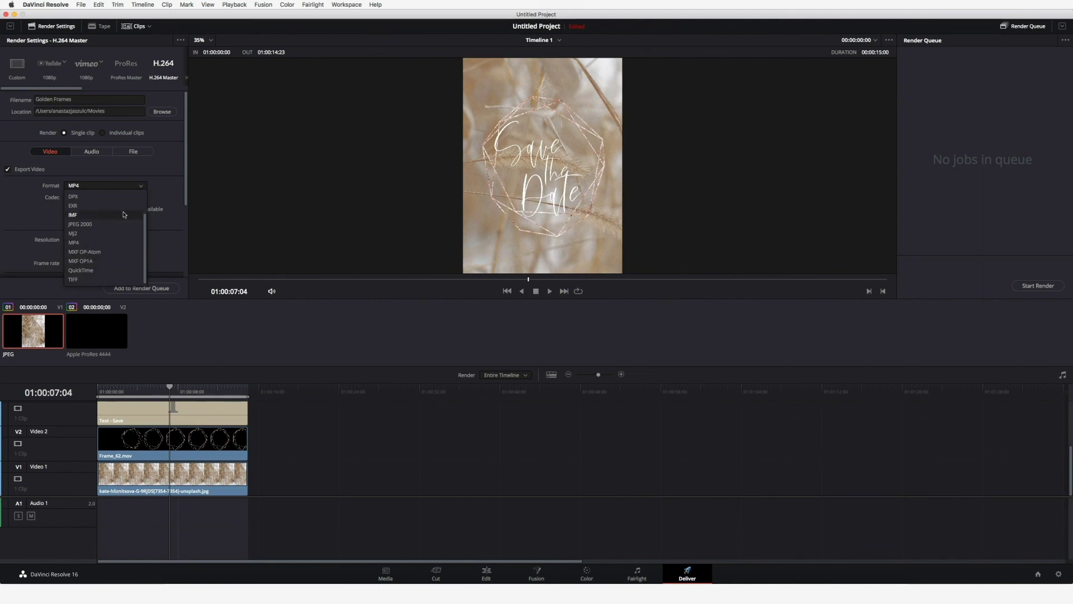
{"action": "left_click", "coordinate": [120, 242]}
Add the timeline to the render queue and start rendering it.
{"action": "left_click", "coordinate": [143, 289]}
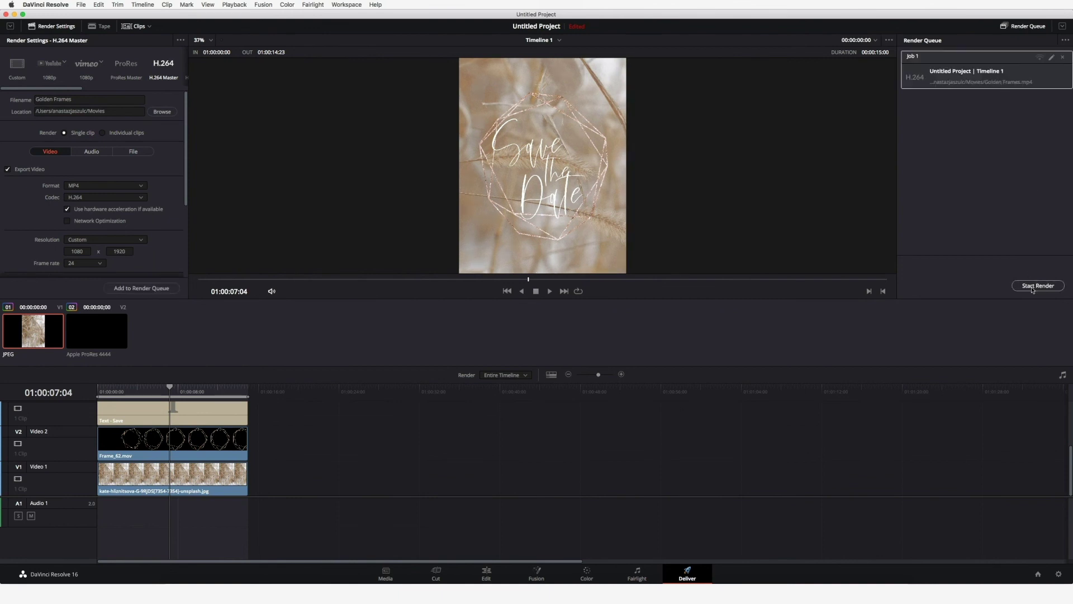
{"action": "left_click", "coordinate": [1037, 285]}
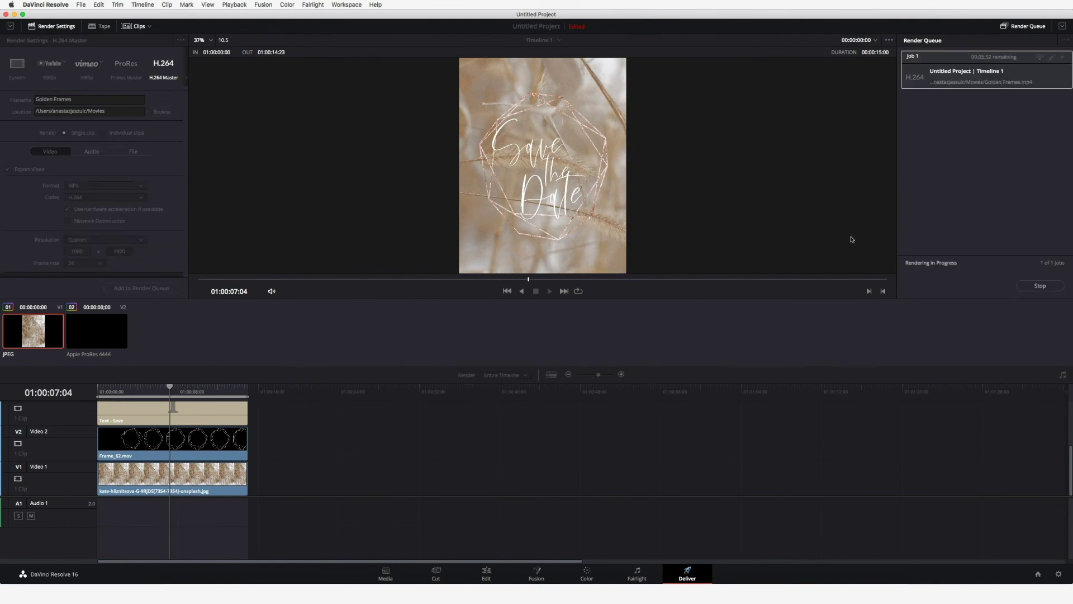